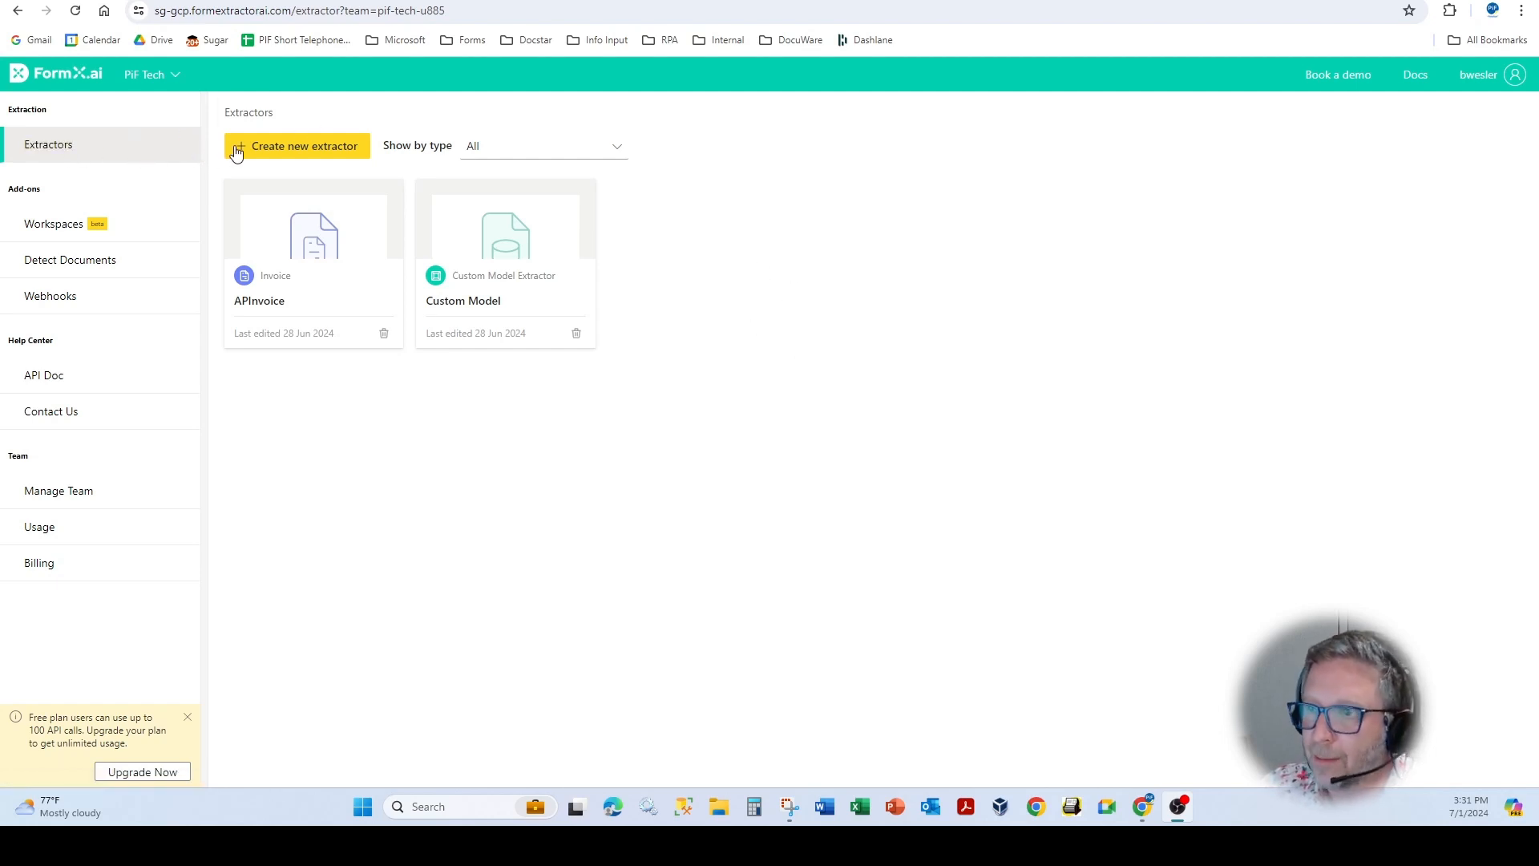
# Review the extractor types offered for creating a new extractor and return to the extractor list.
pyautogui.click(273, 146)
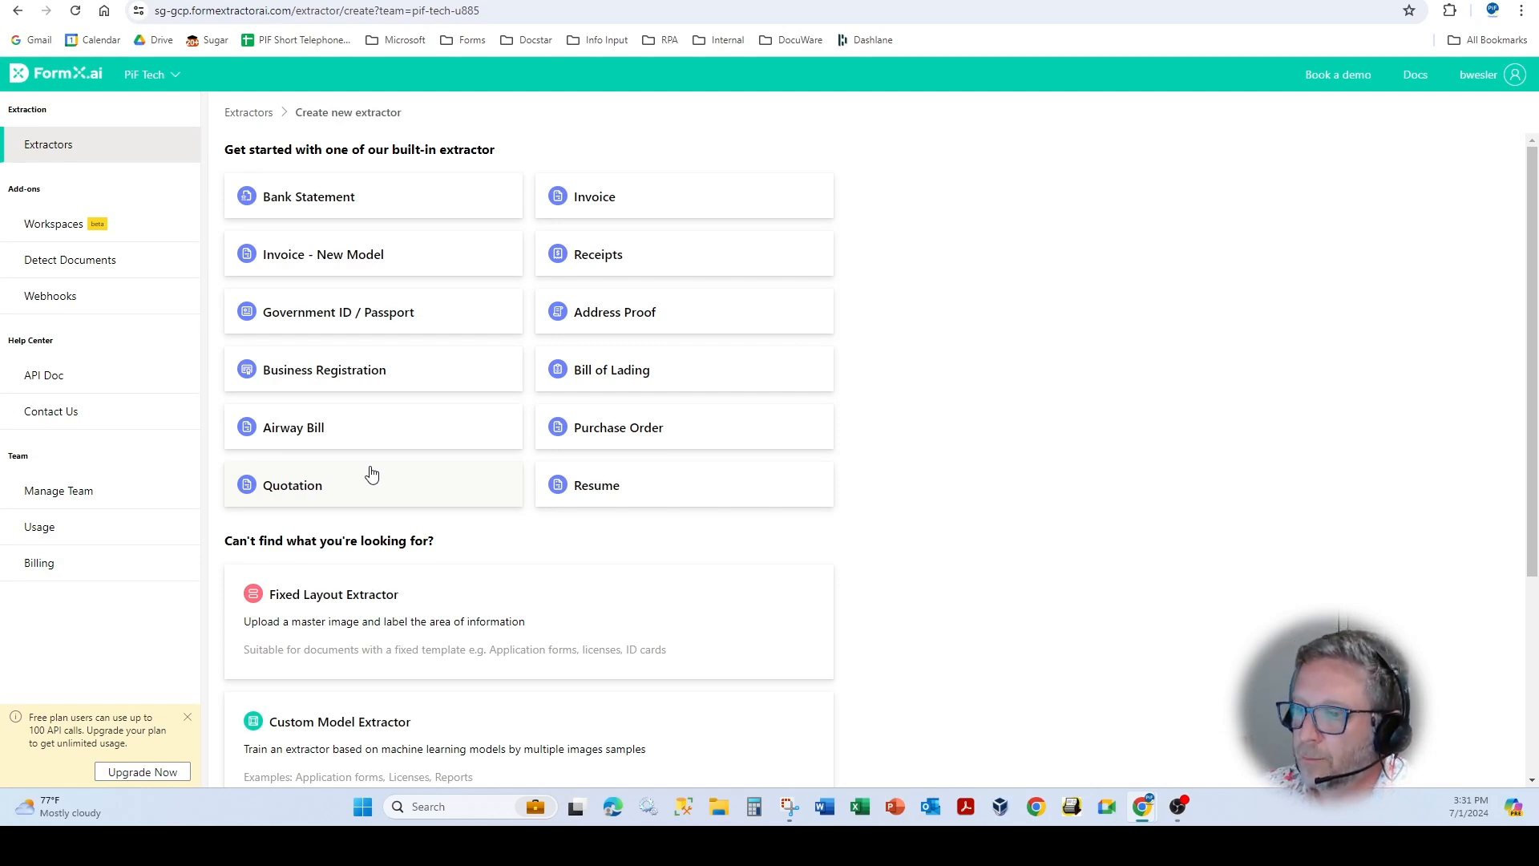
pyautogui.scroll(-4, 333, 488)
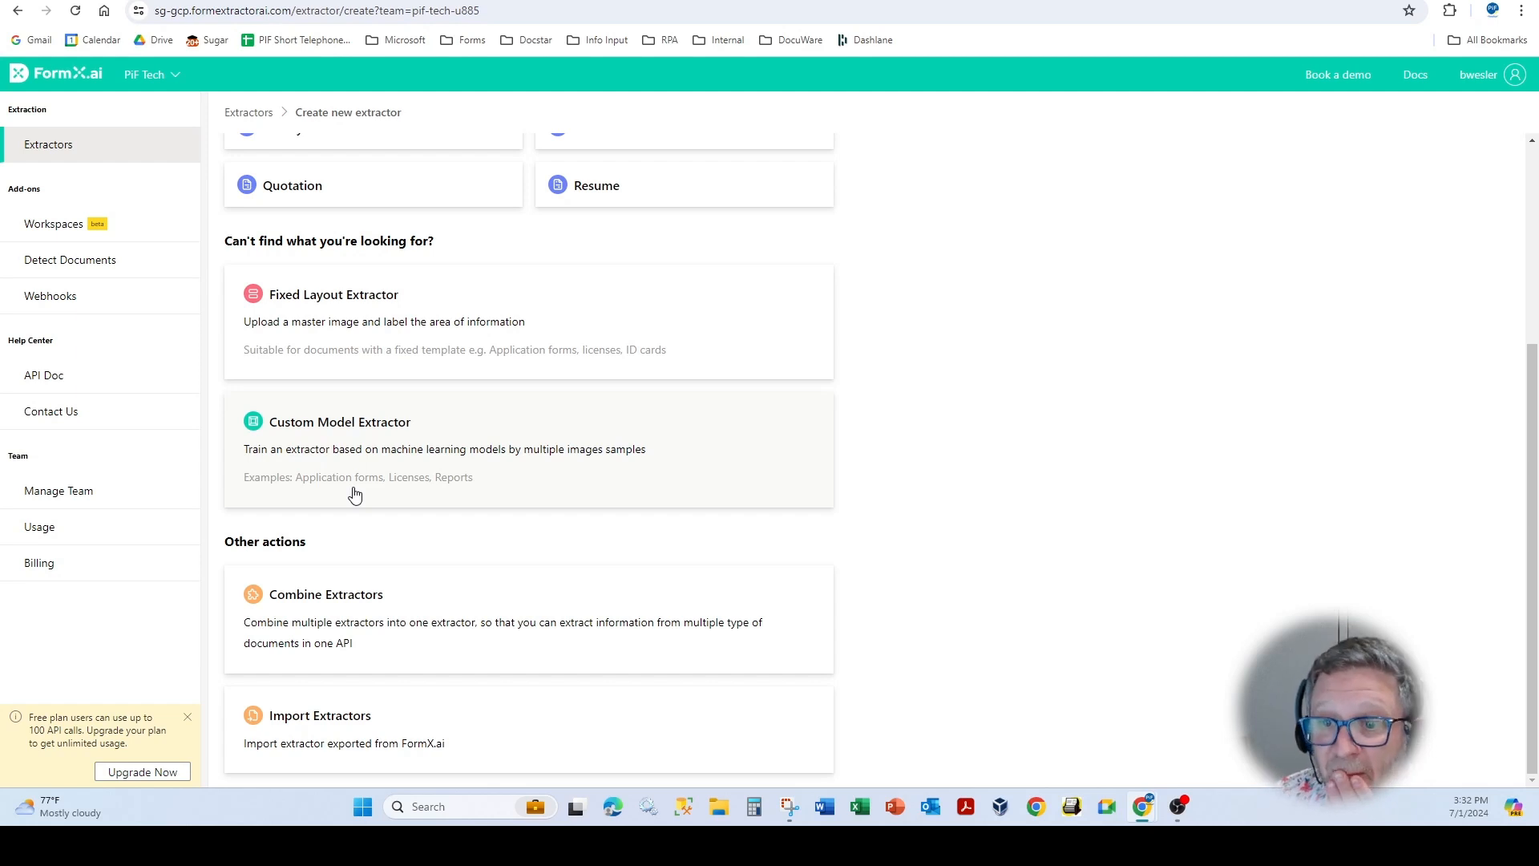
pyautogui.scroll(4, 401, 325)
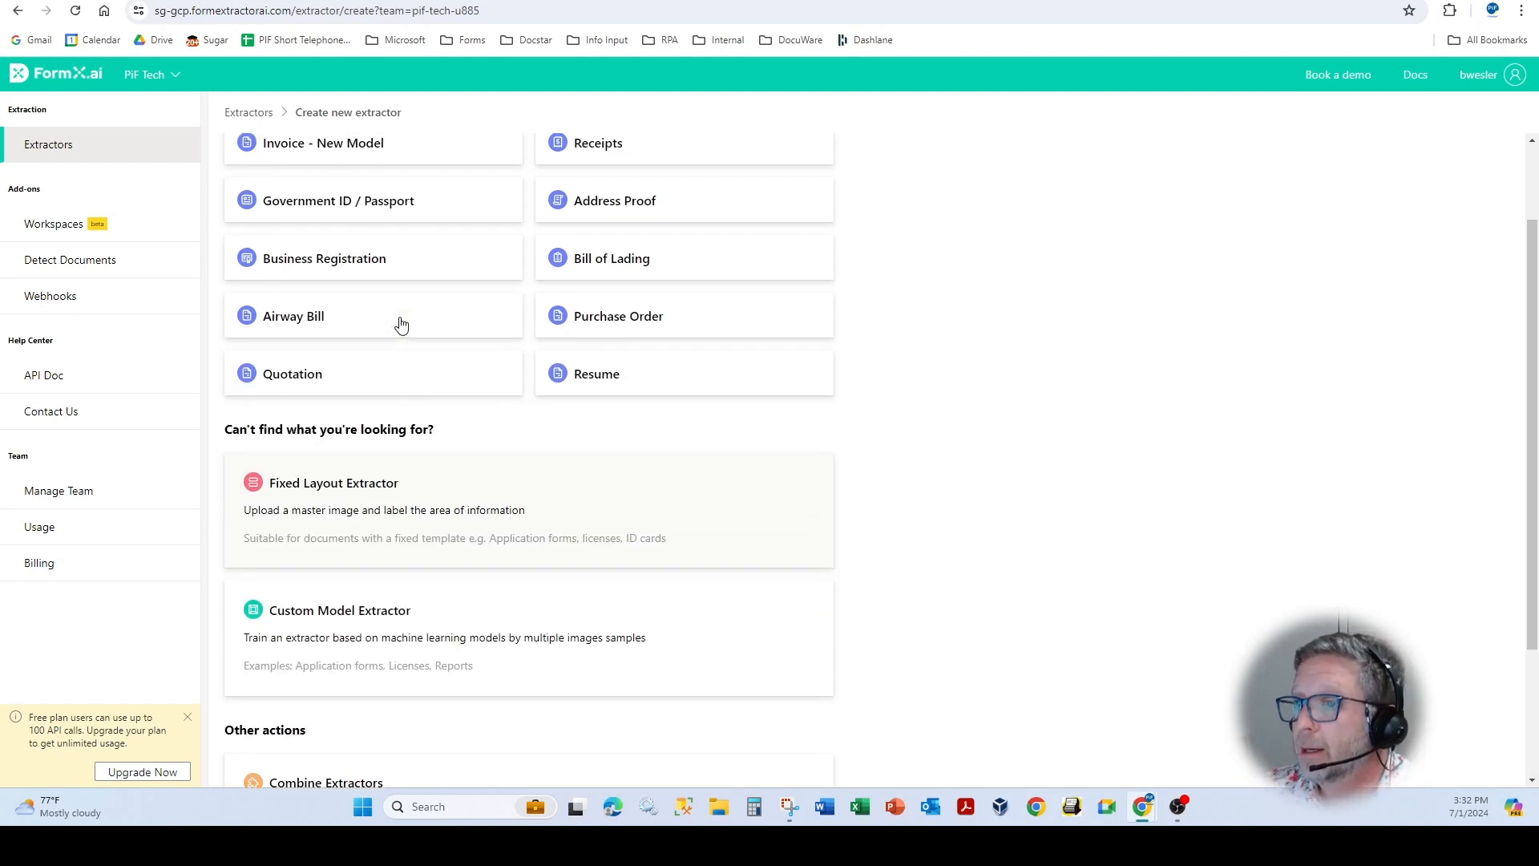
pyautogui.click(50, 143)
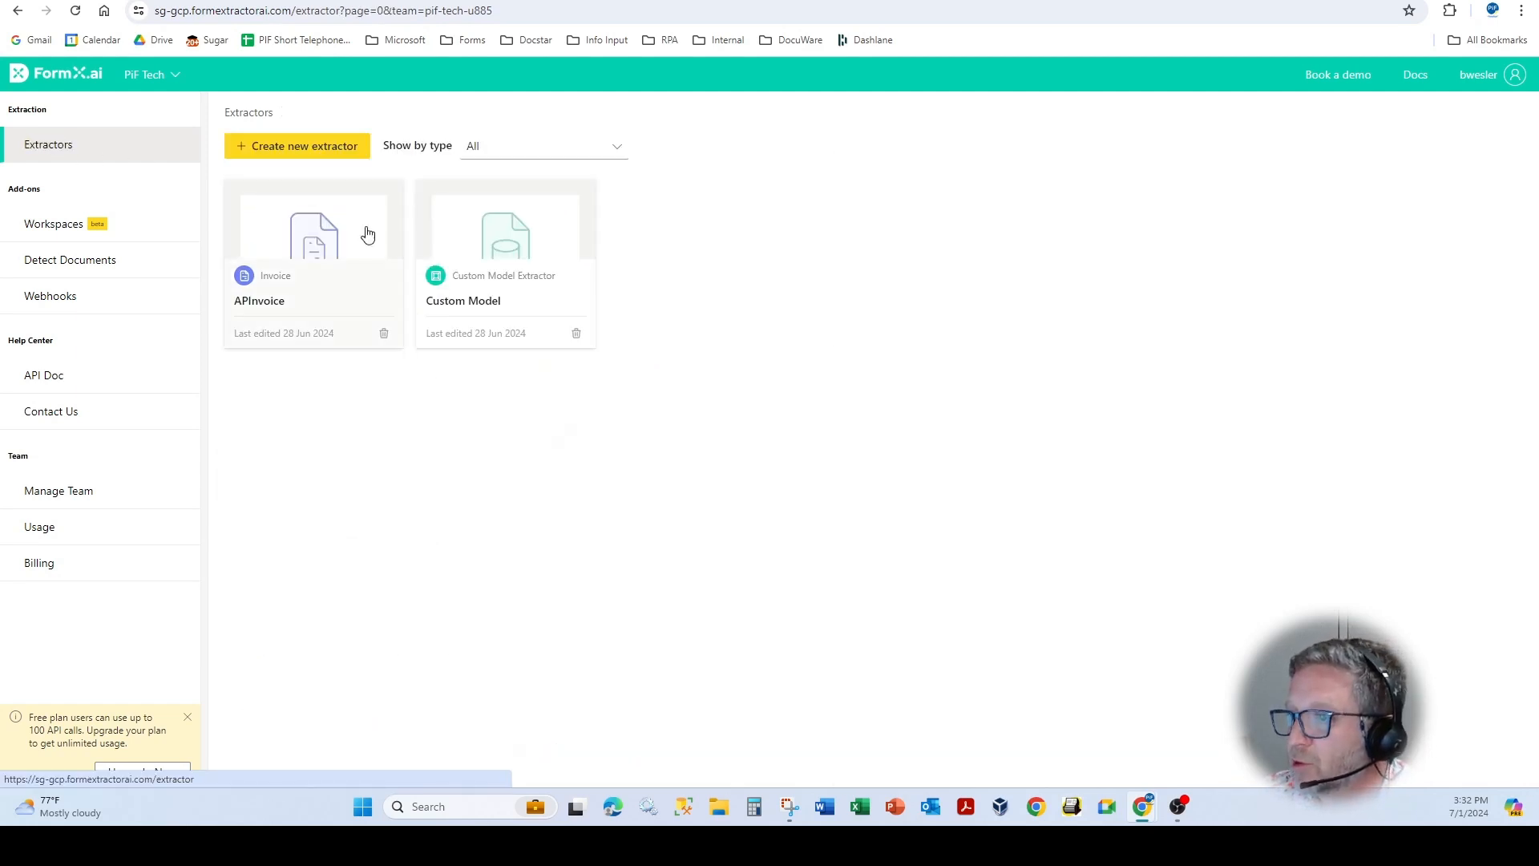
# Open the APInvoice extractor's settings and review the available OCR engine options without changing the selection.
pyautogui.click(294, 303)
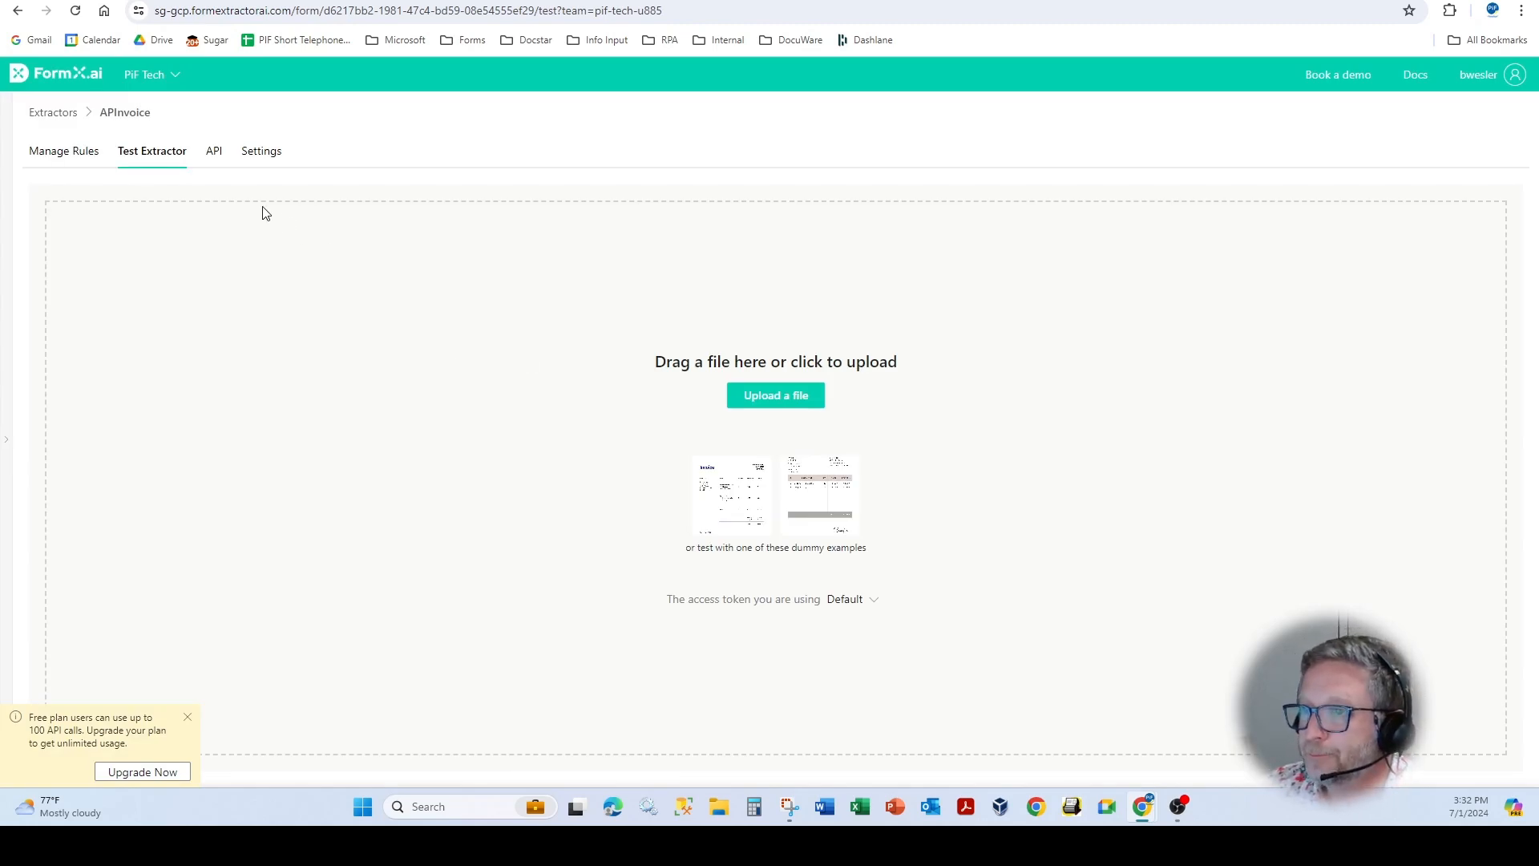
pyautogui.click(258, 153)
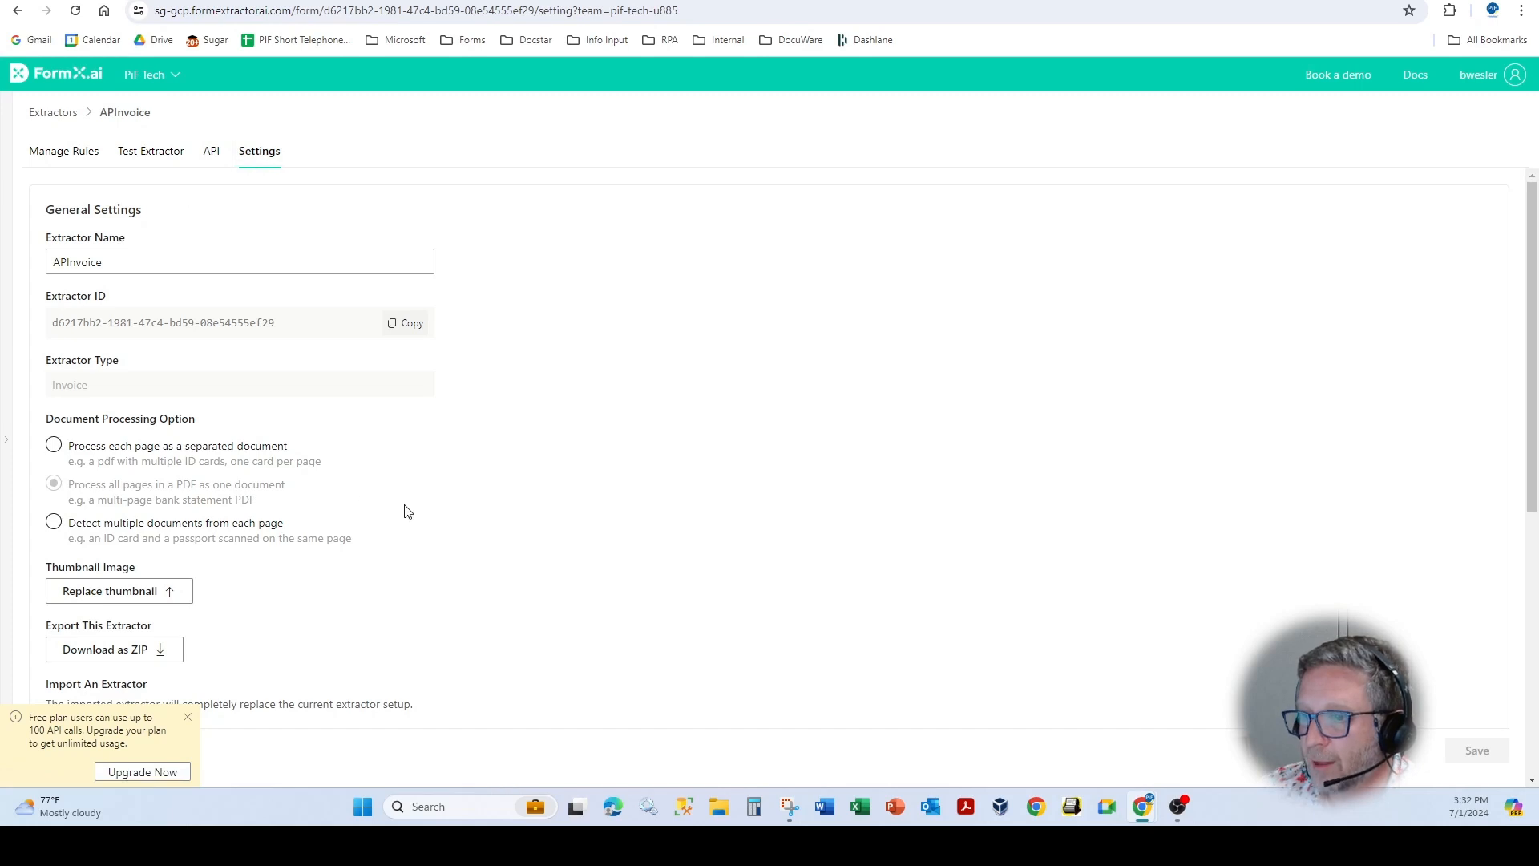
pyautogui.scroll(-5, 397, 501)
pyautogui.scroll(-2, 401, 495)
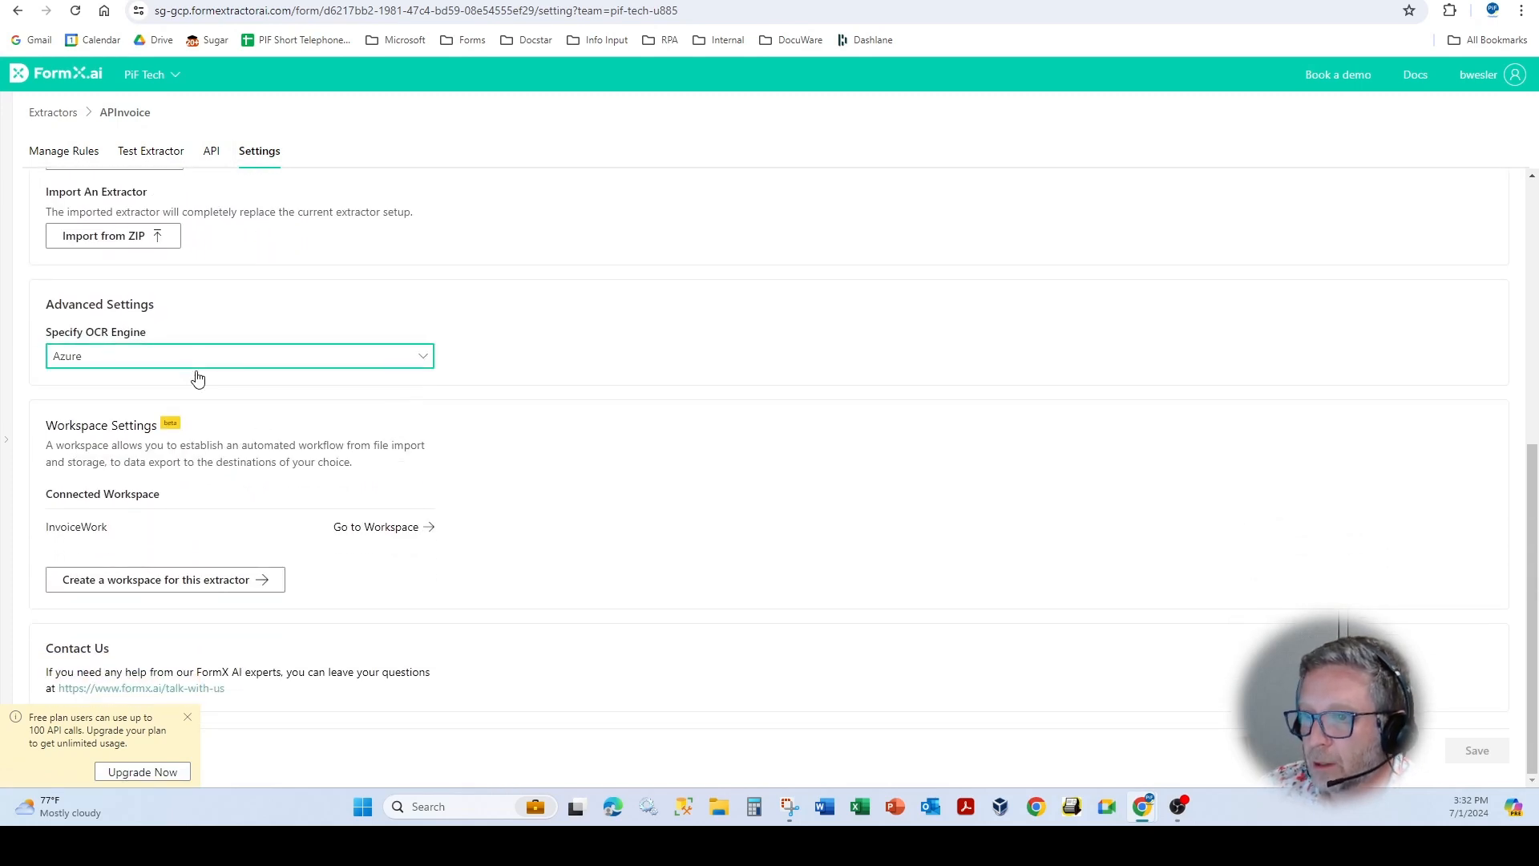
pyautogui.click(193, 357)
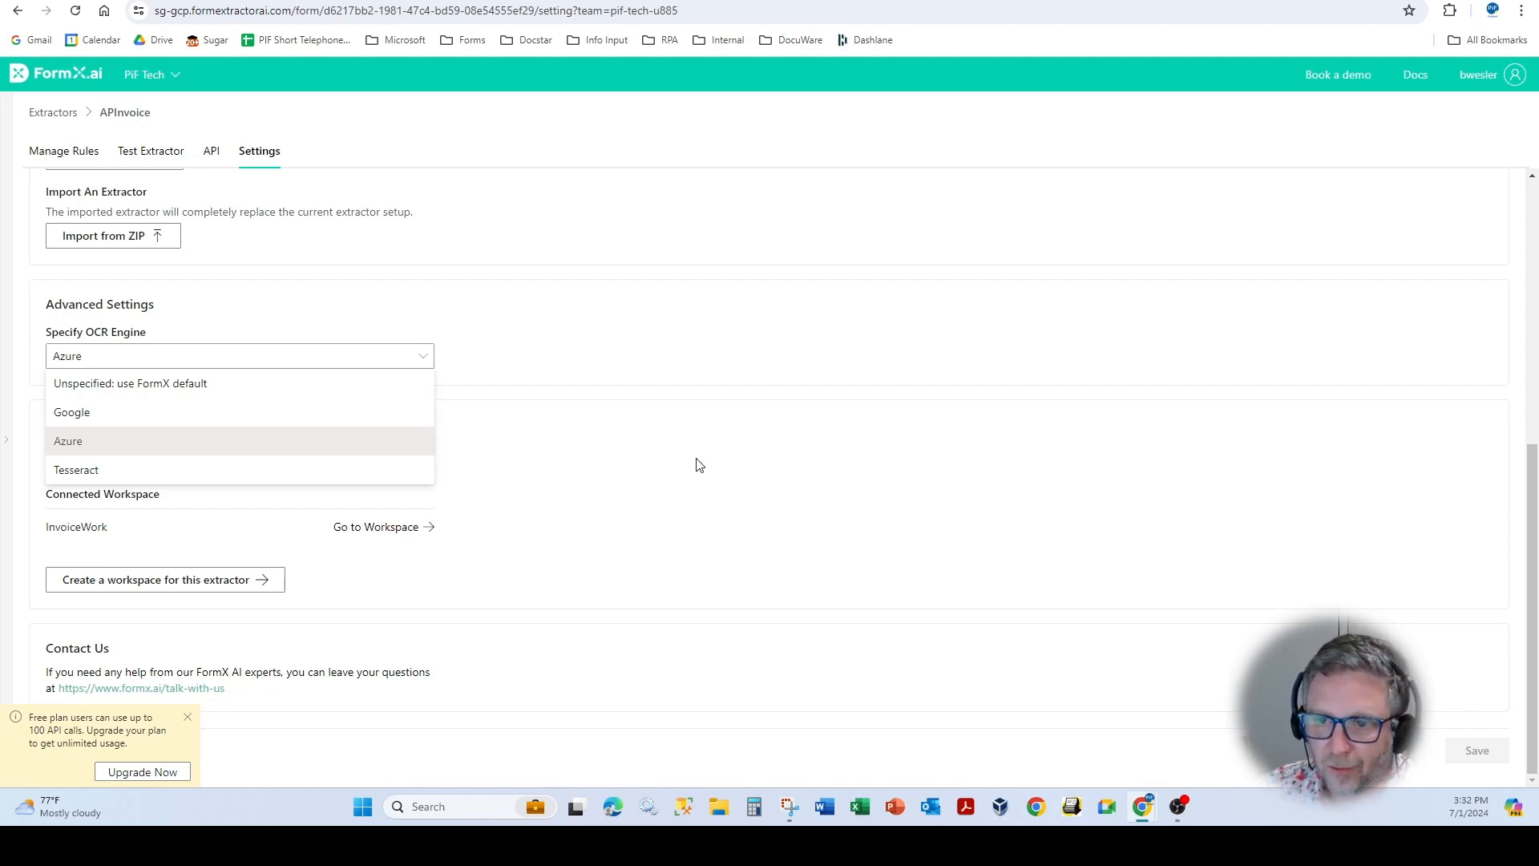
pyautogui.click(636, 521)
pyautogui.scroll(3, 625, 513)
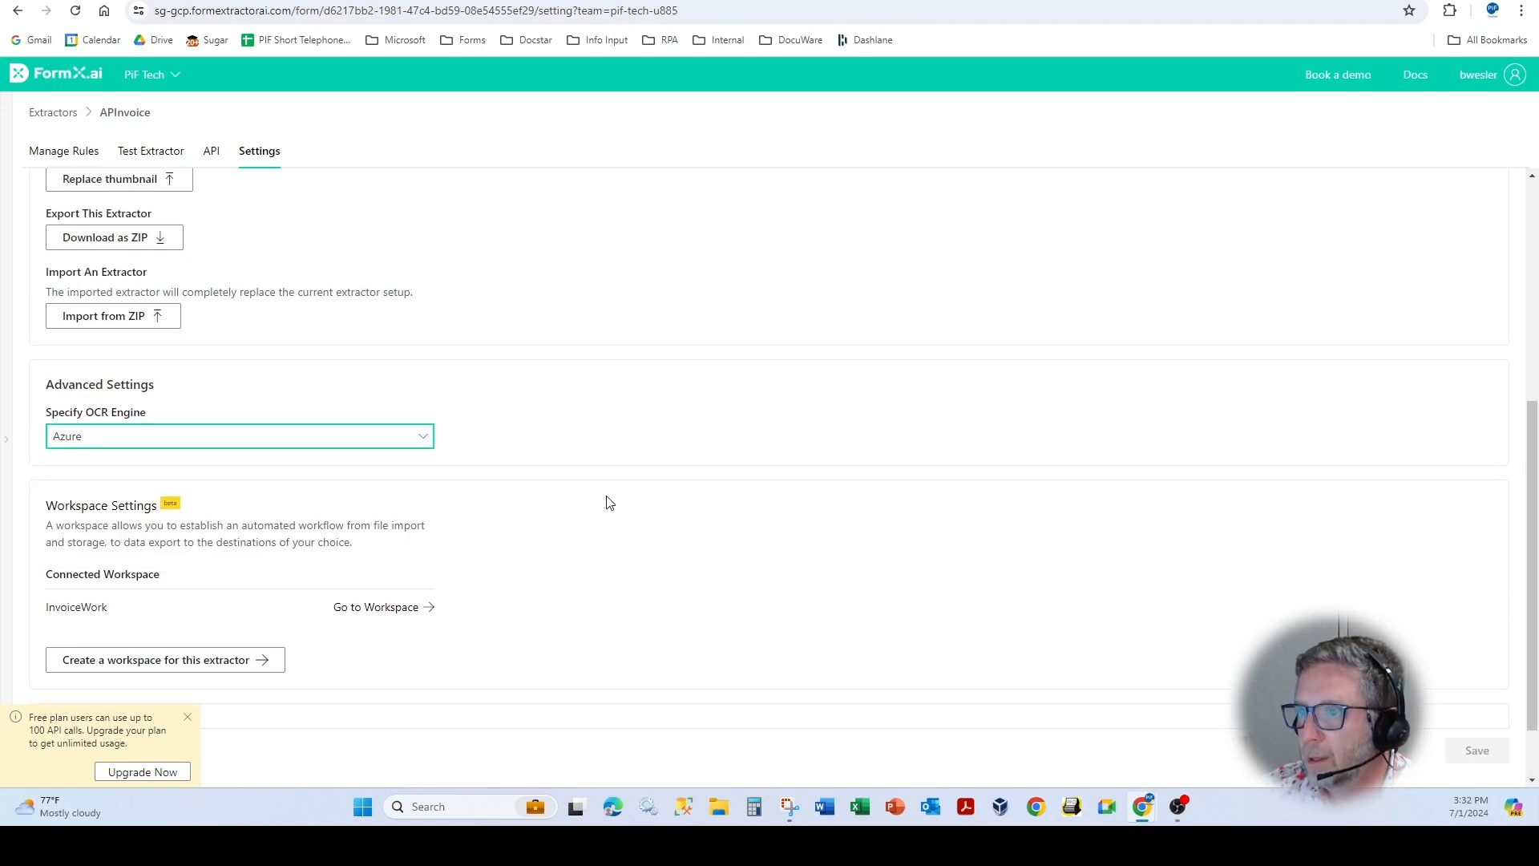
# Test the APInvoice extractor by uploading the ACME COMPANY invoice from the AP Docs folder in 4.Demo Docs.
pyautogui.click(131, 152)
pyautogui.click(772, 396)
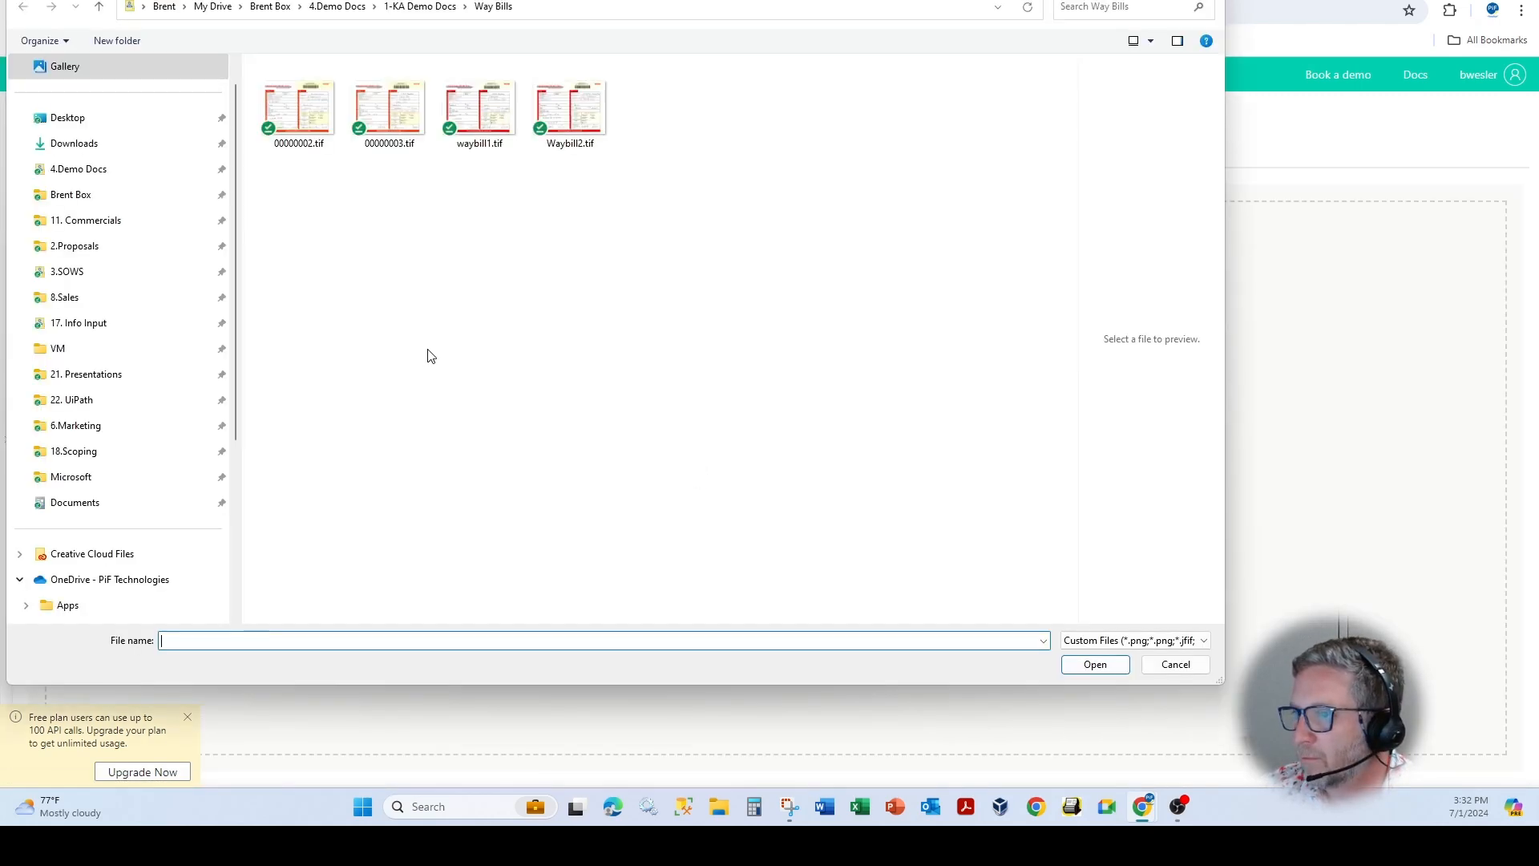
pyautogui.click(349, 7)
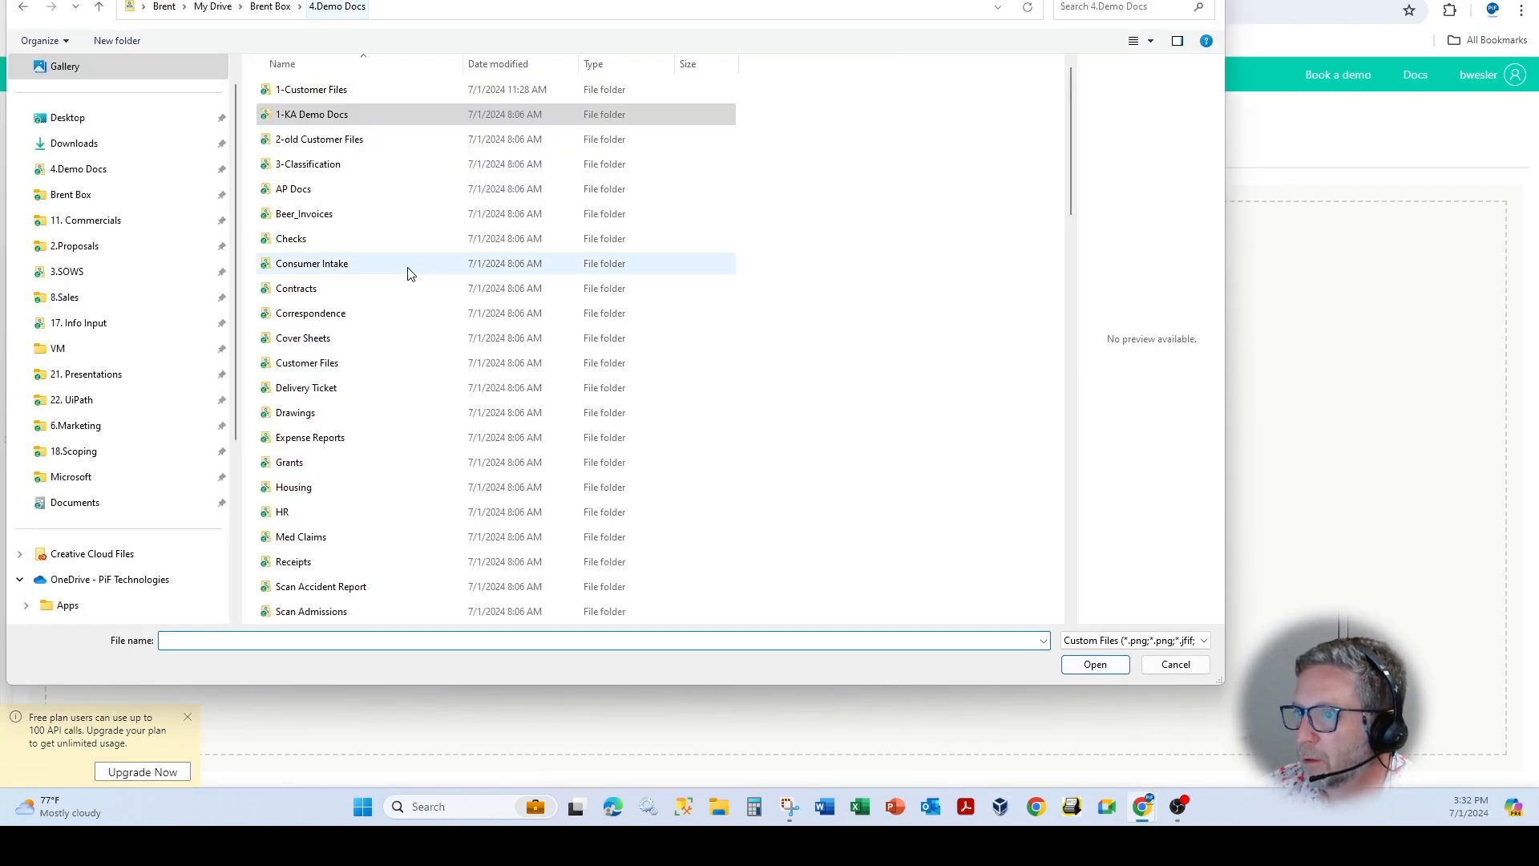
pyautogui.click(323, 194)
pyautogui.doubleClick(323, 194)
pyautogui.doubleClick(373, 191)
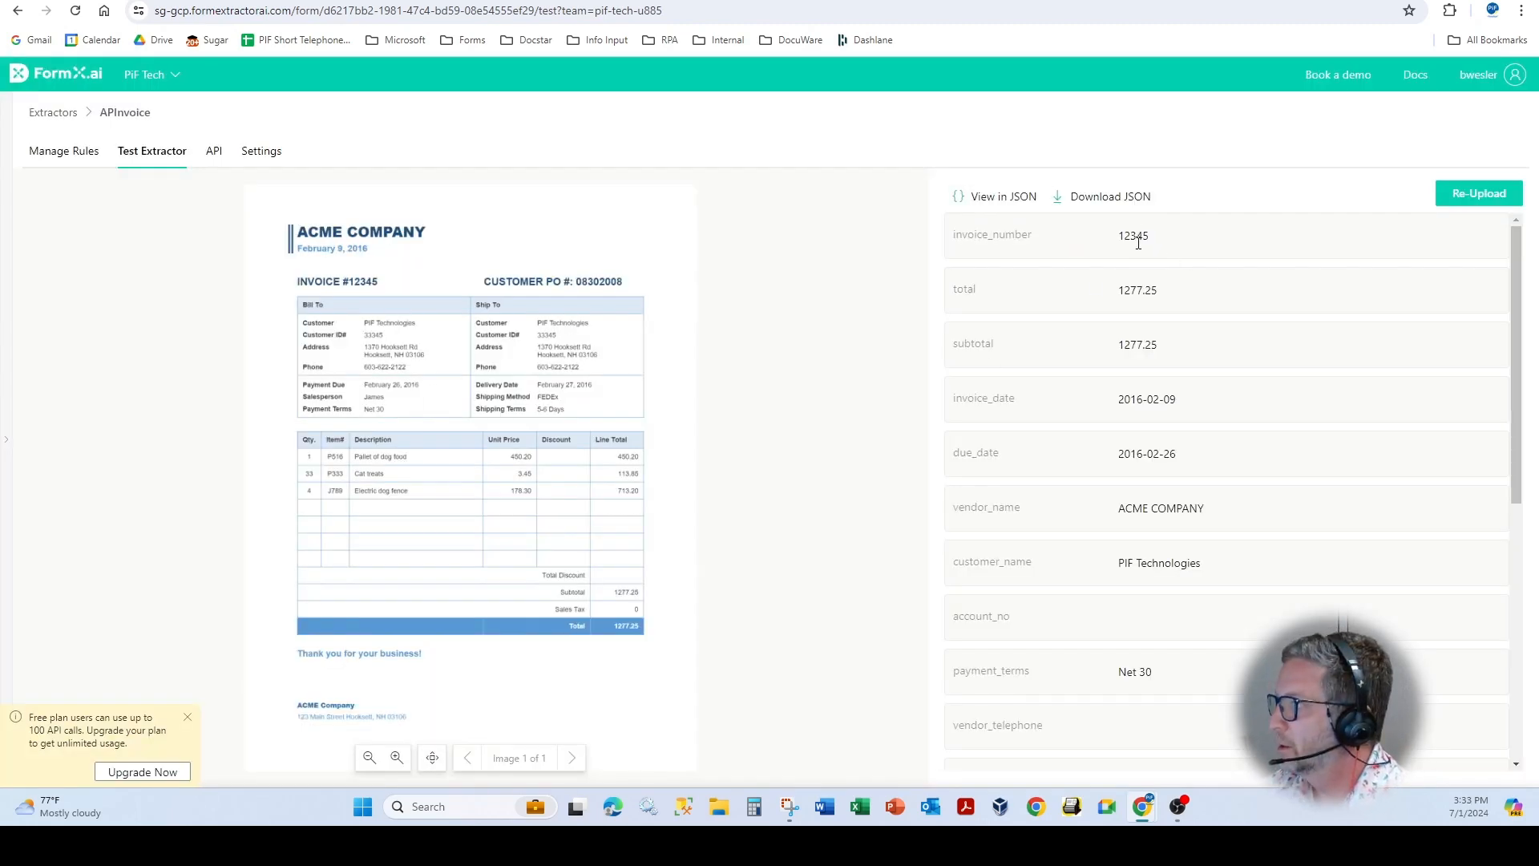
# Review the header fields and line items extracted from the ACME COMPANY invoice.
pyautogui.scroll(-6, 1146, 513)
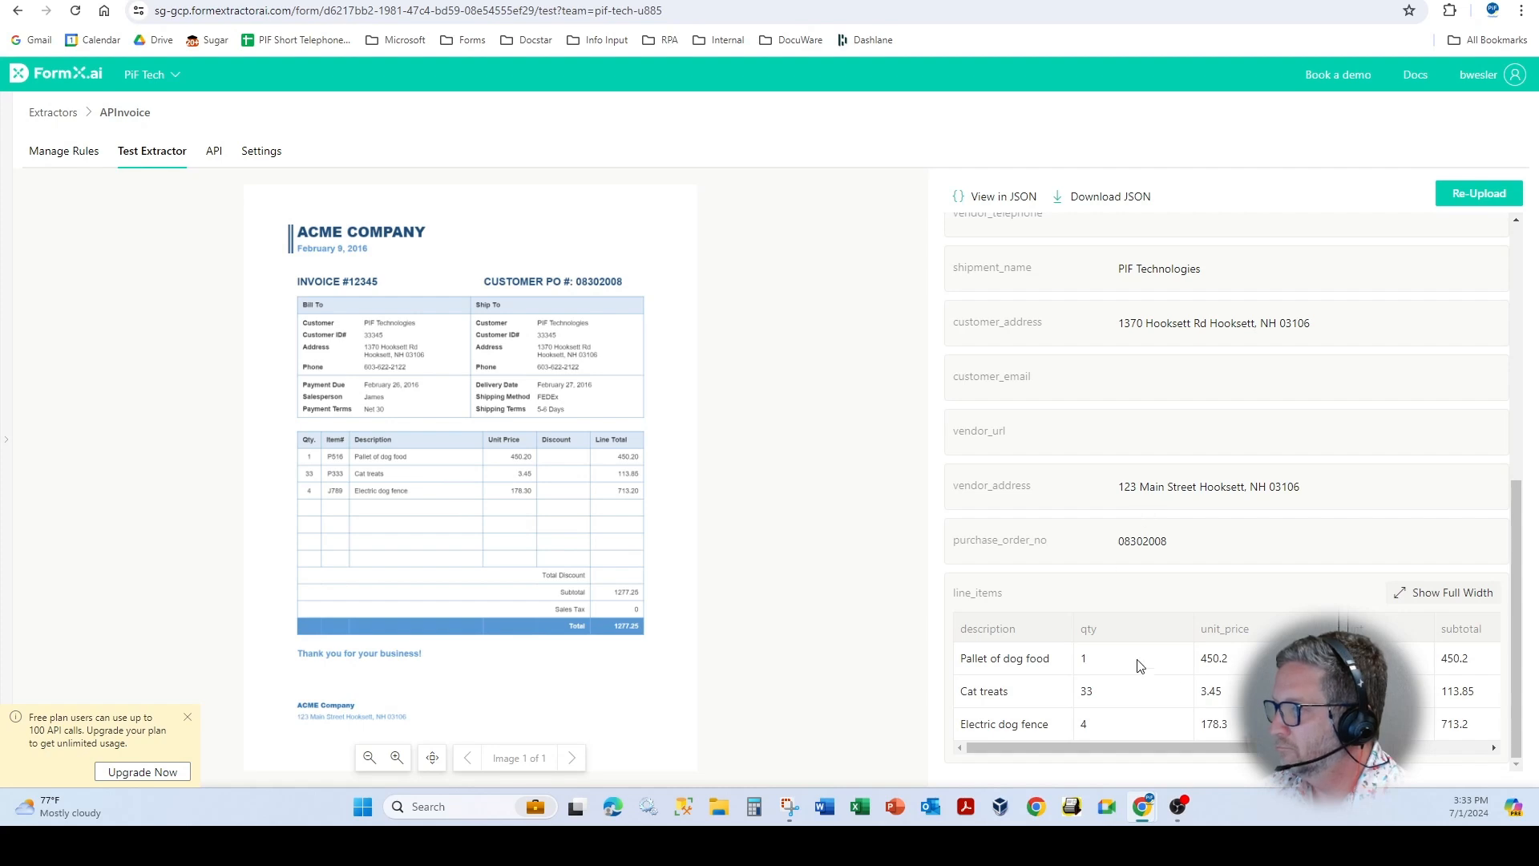
pyautogui.scroll(1, 1084, 422)
pyautogui.scroll(5, 1087, 427)
pyautogui.doubleClick(1122, 369)
pyautogui.click(1194, 366)
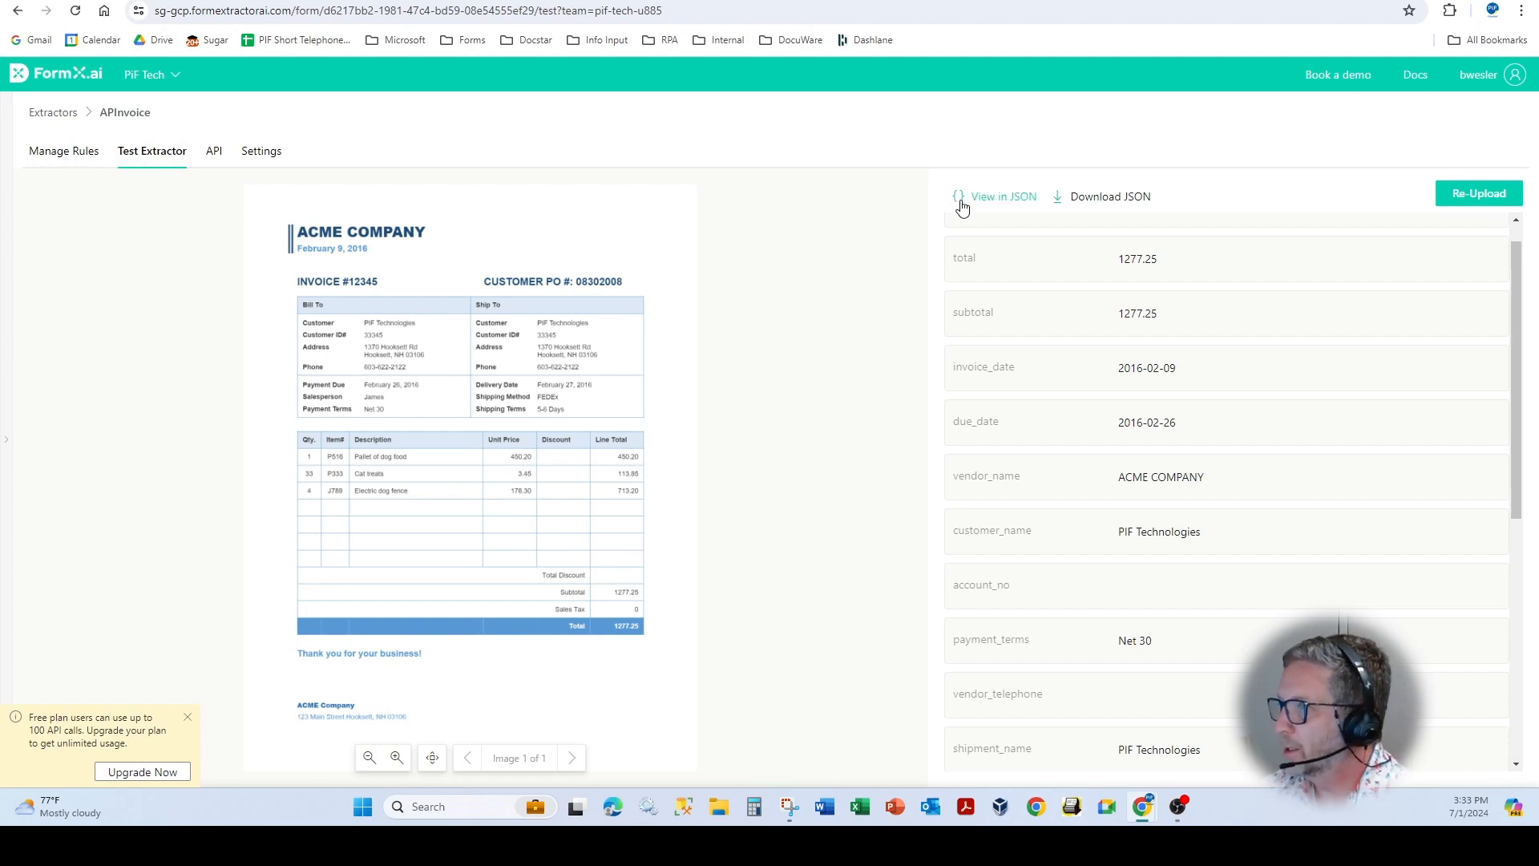
# Open the InvoiceWork workspace and examine its import and export integration options.
pyautogui.click(64, 122)
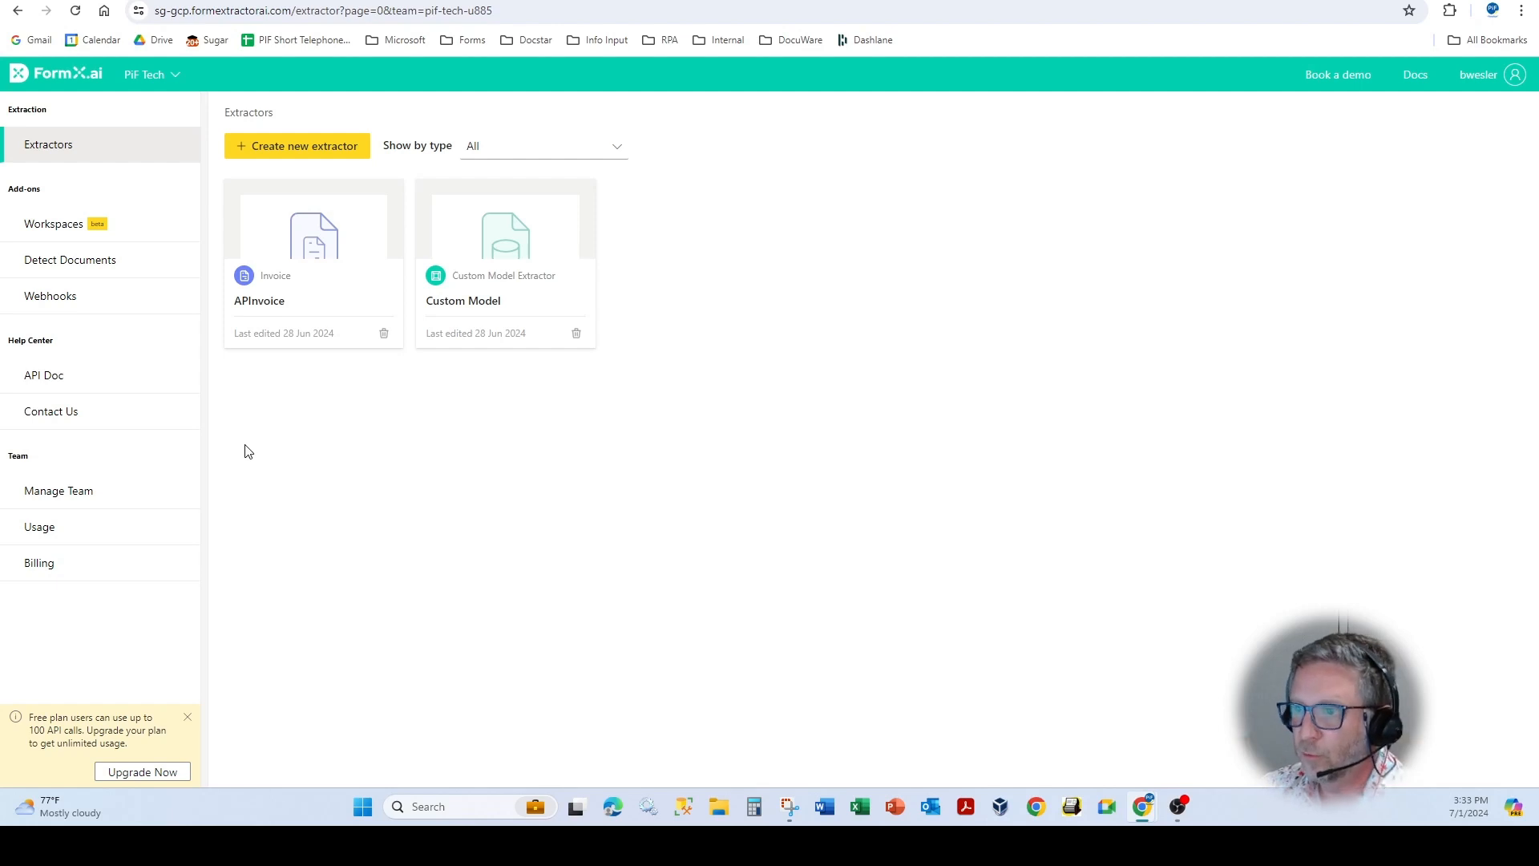
pyautogui.click(44, 229)
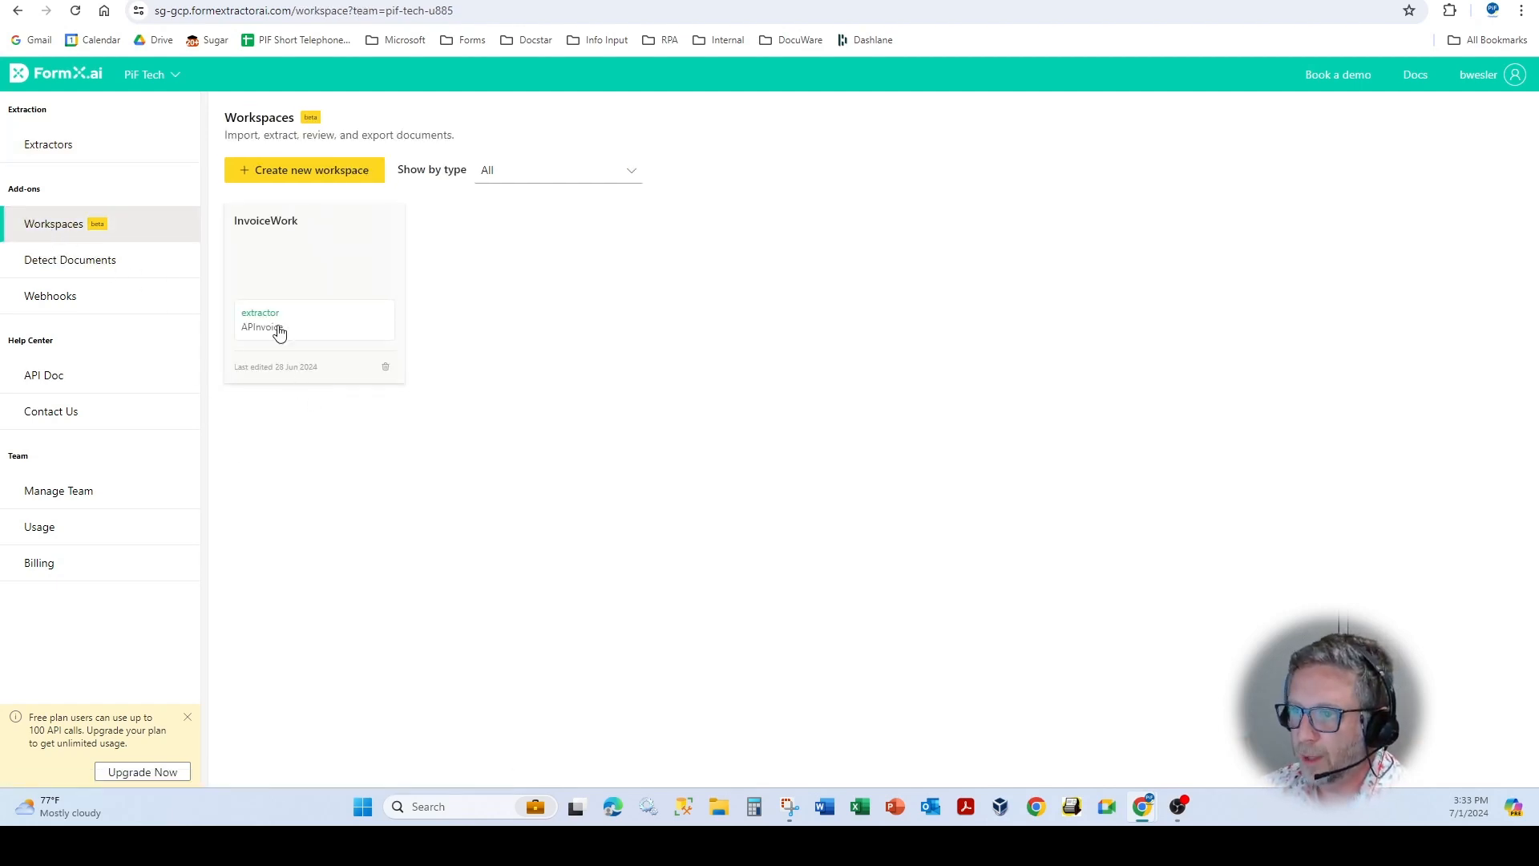
pyautogui.click(285, 331)
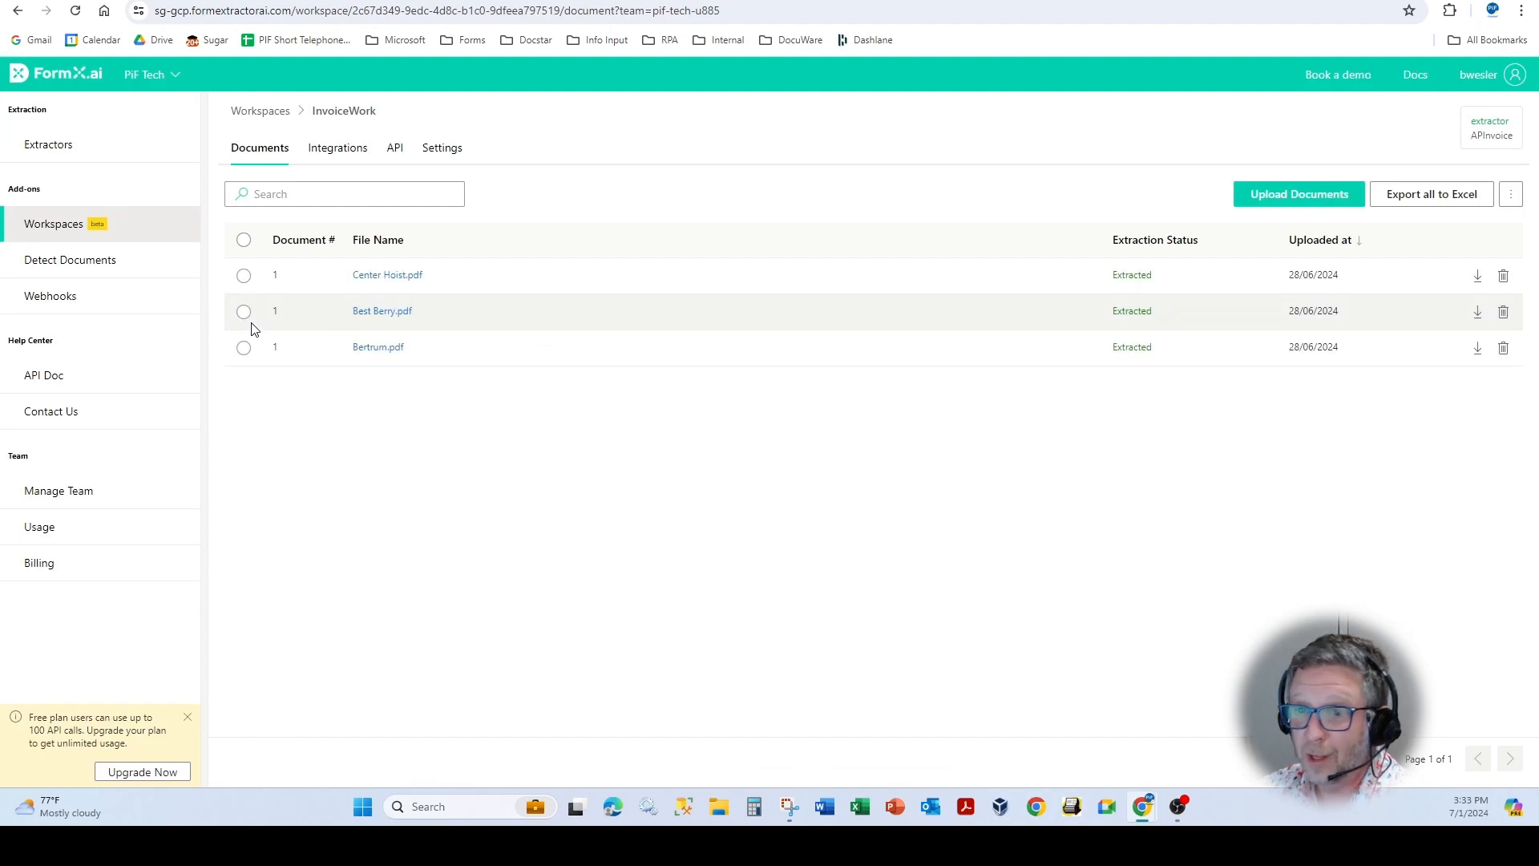
pyautogui.click(334, 155)
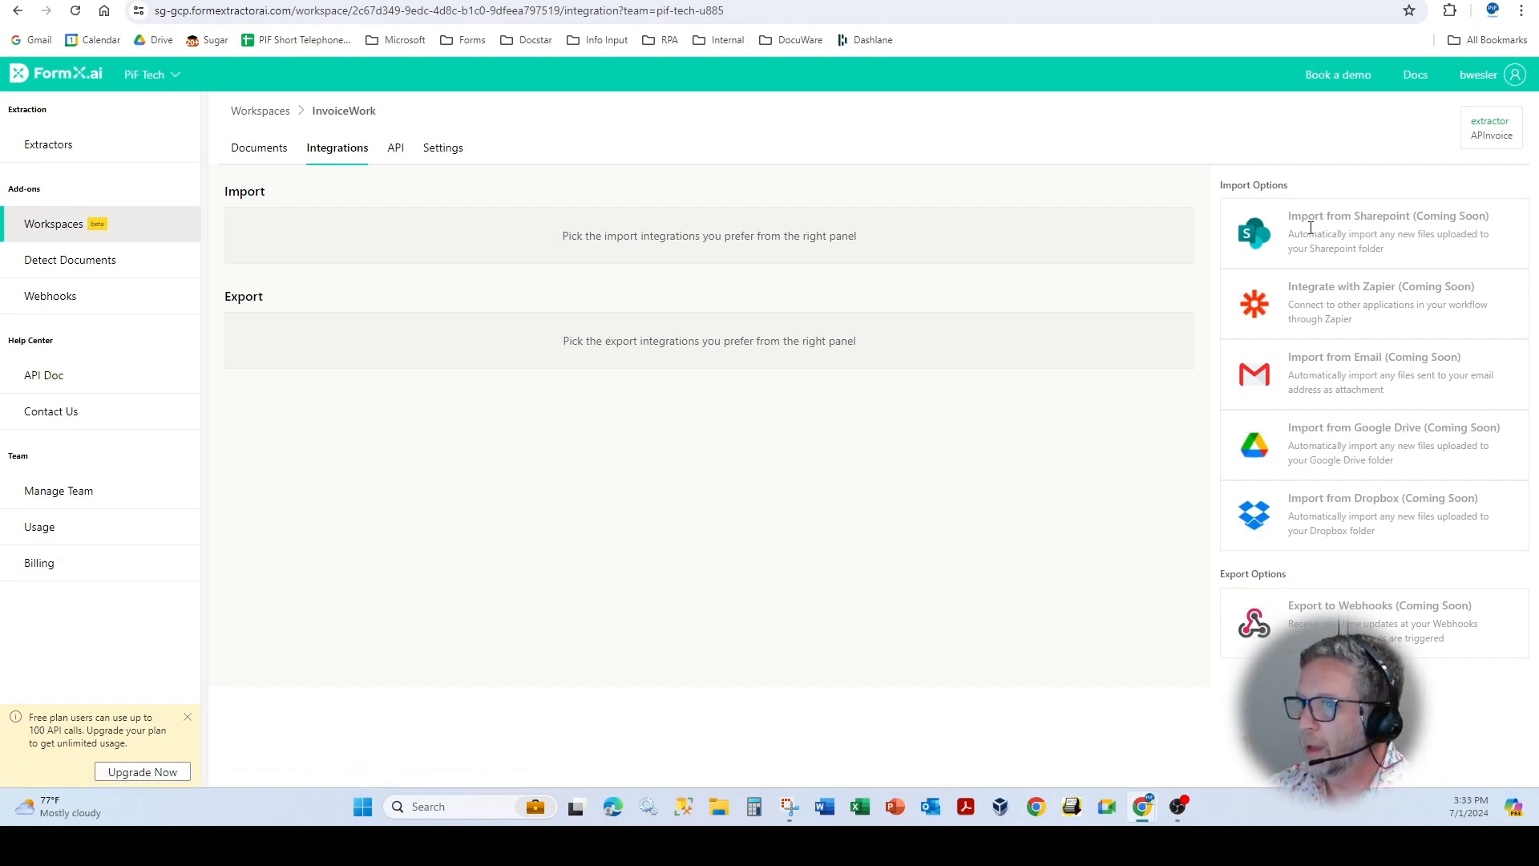
pyautogui.moveTo(1424, 214); pyautogui.dragTo(1485, 211)
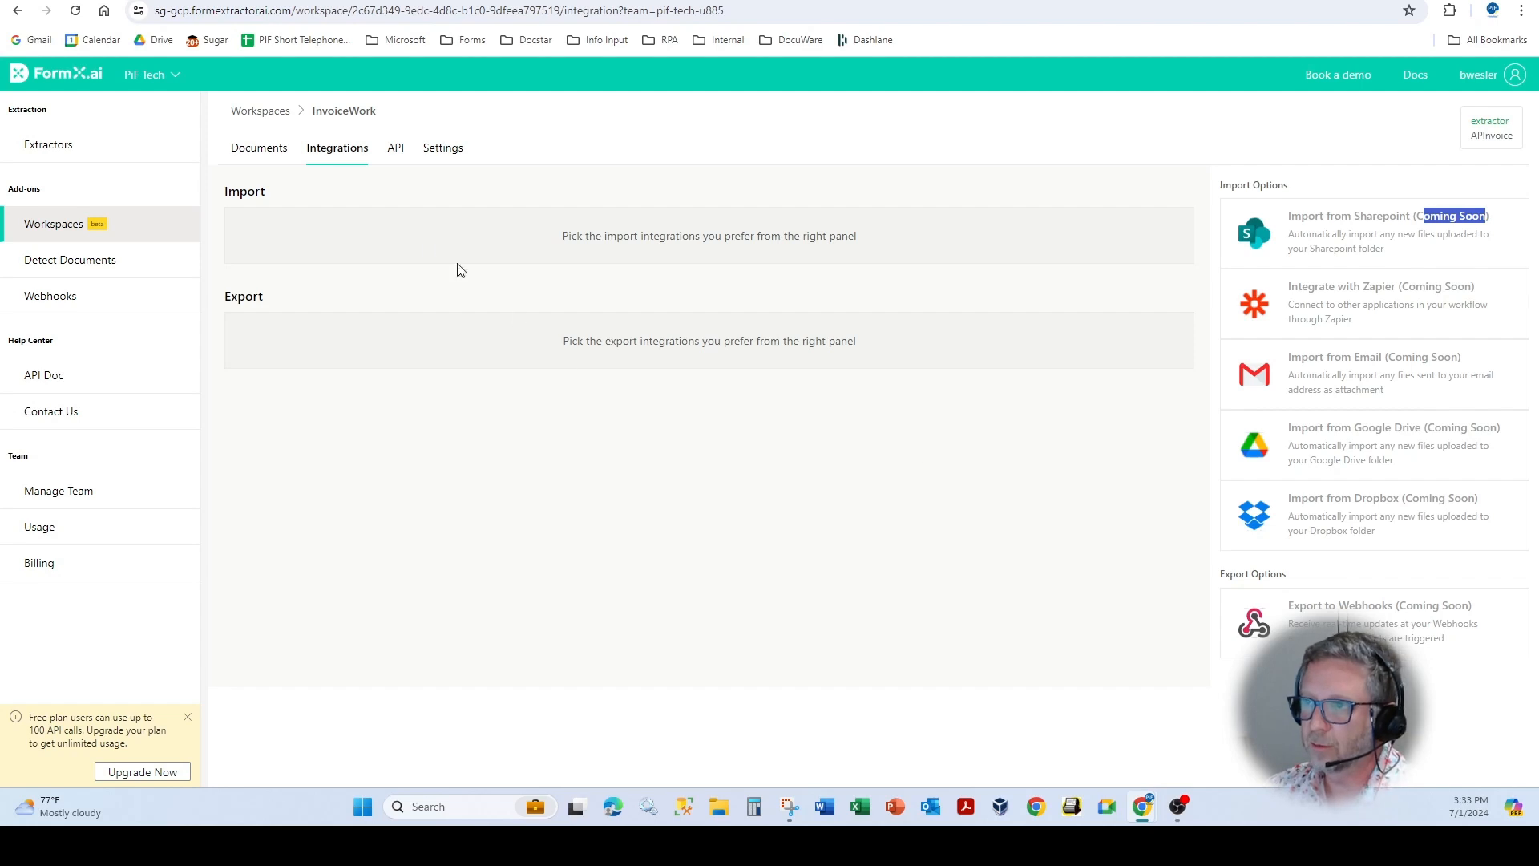
# Examine the InvoiceWork workspace's API integration details, including the endpoint and code samples.
pyautogui.click(396, 149)
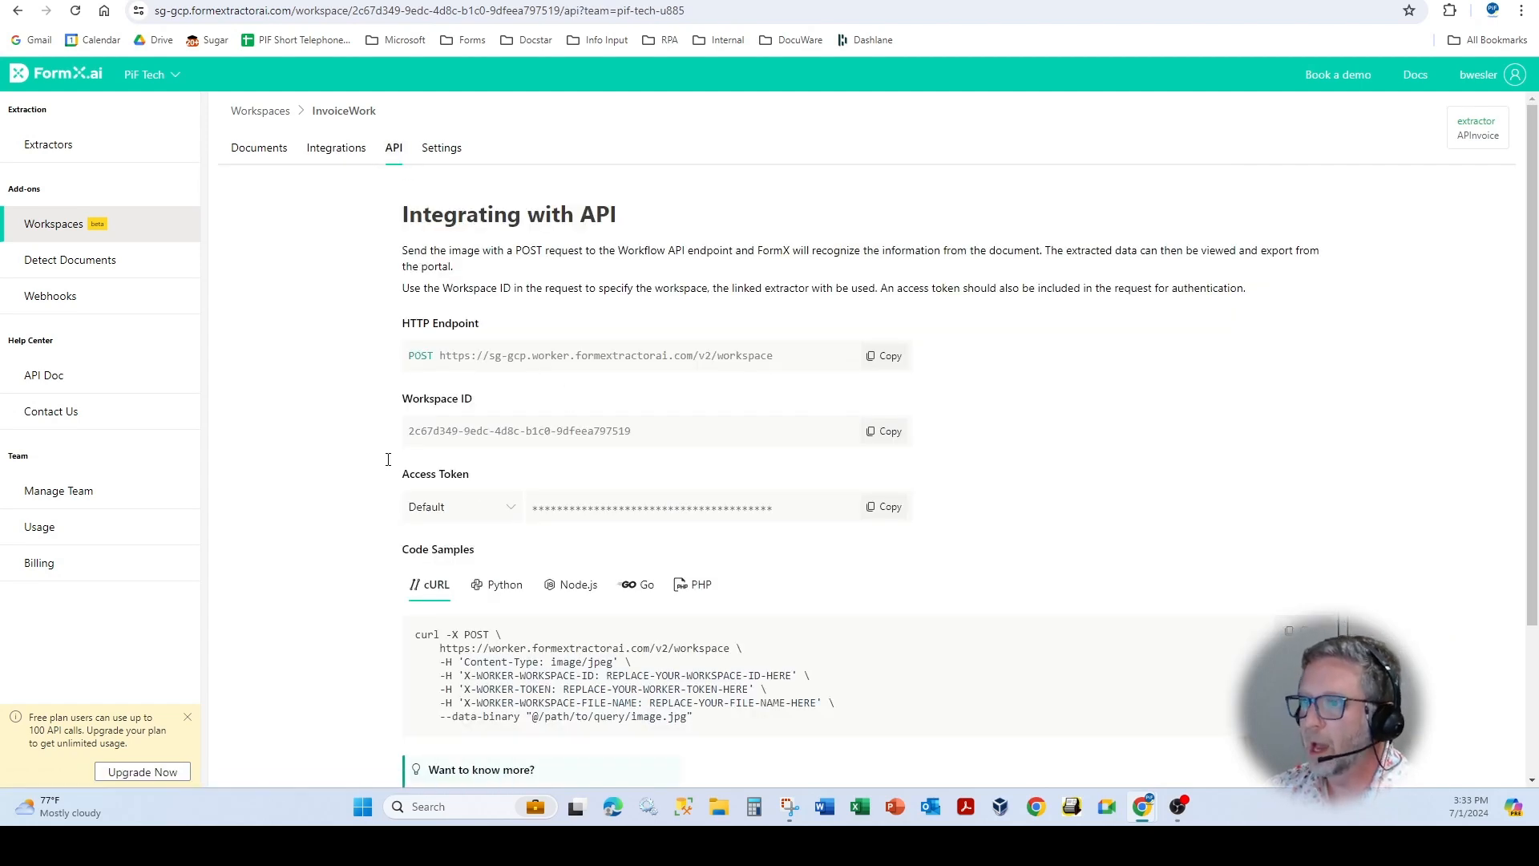
pyautogui.scroll(-1, 481, 303)
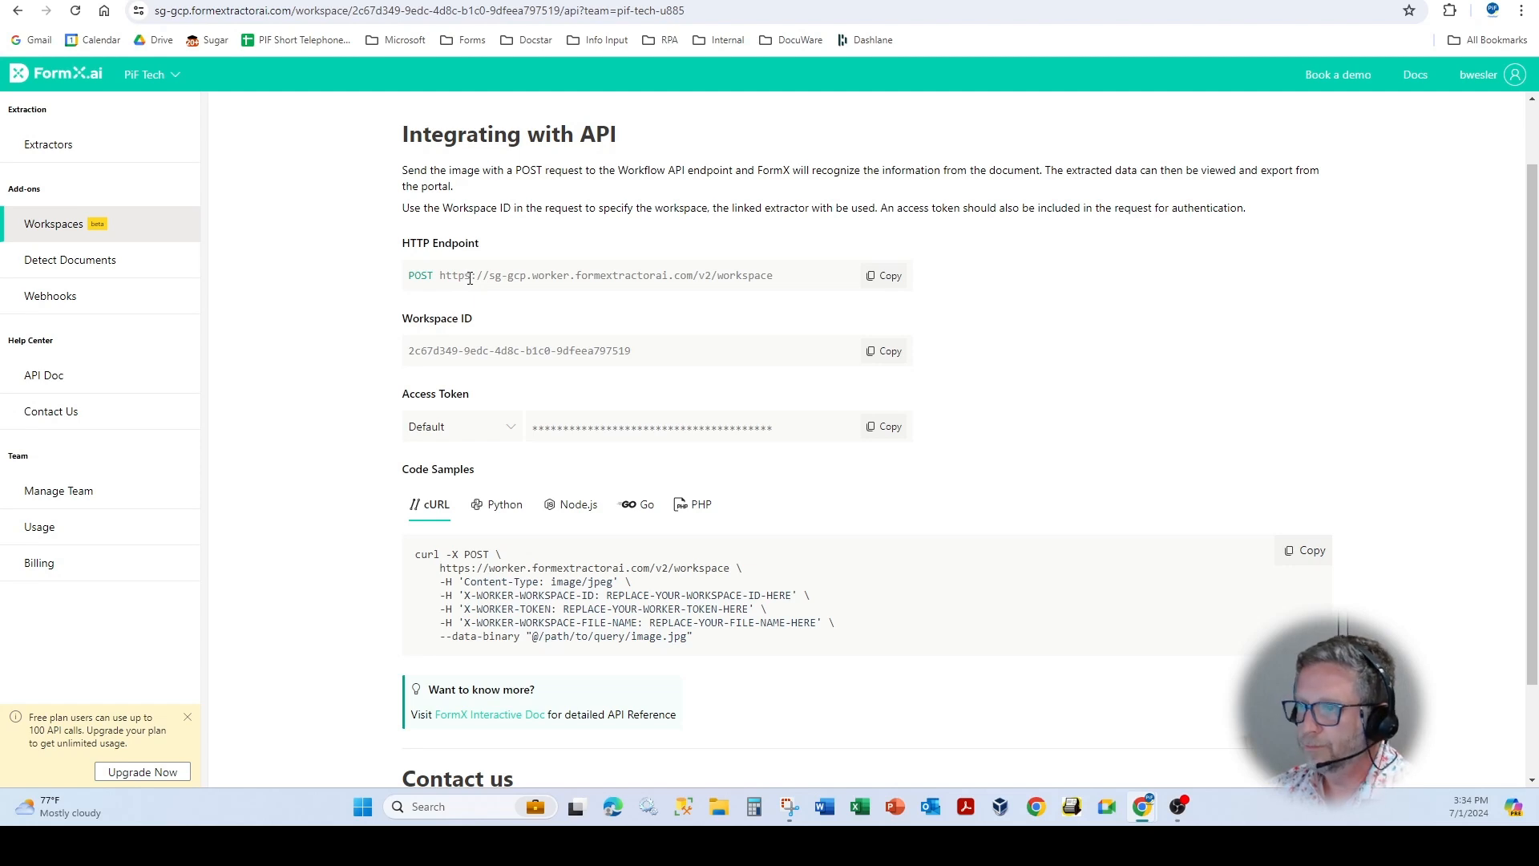
pyautogui.scroll(-2, 473, 277)
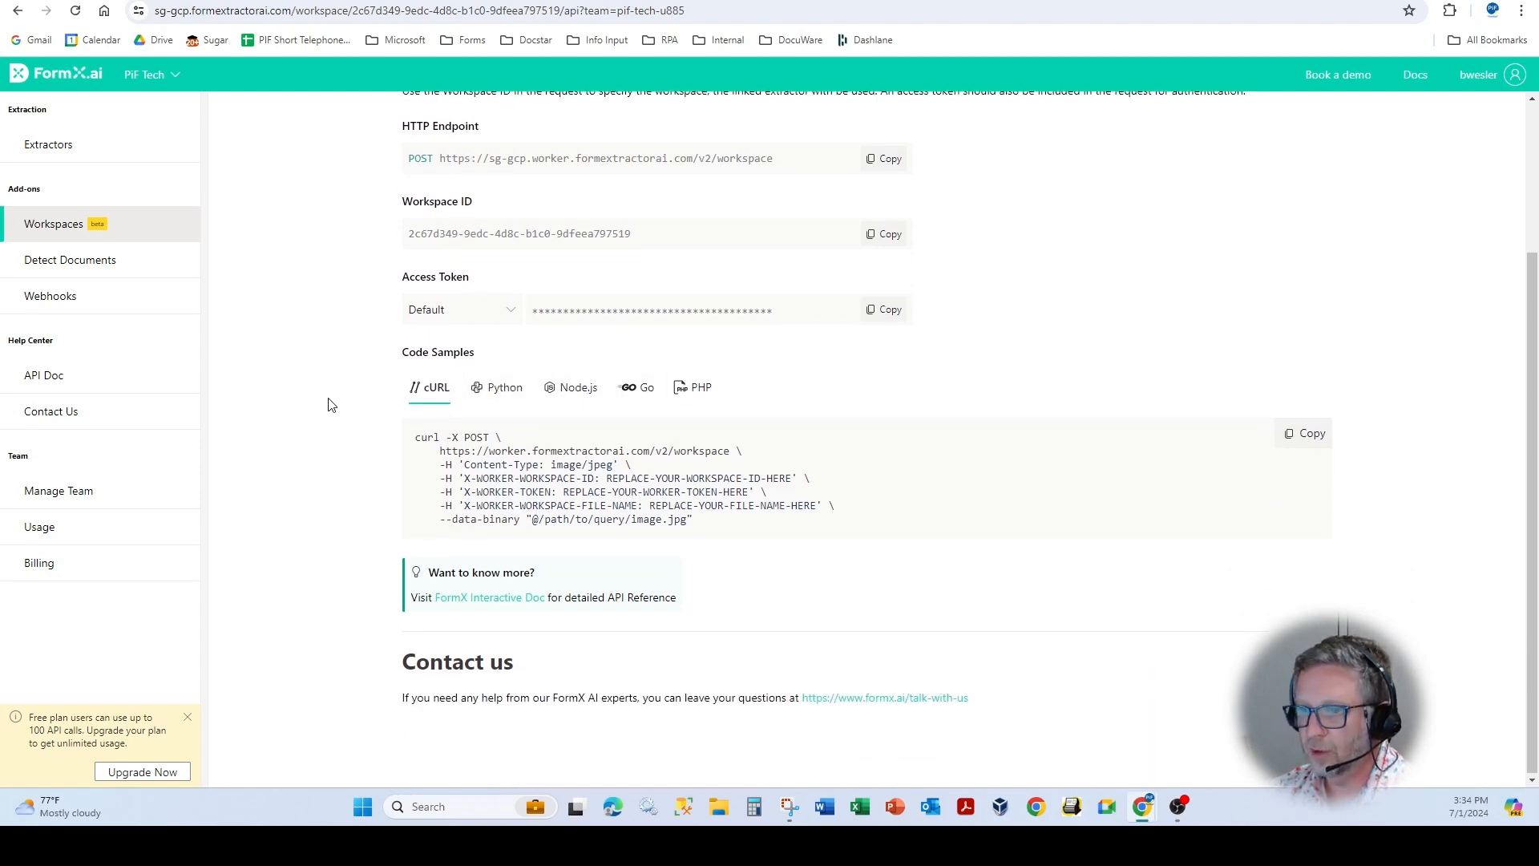
pyautogui.scroll(3, 328, 402)
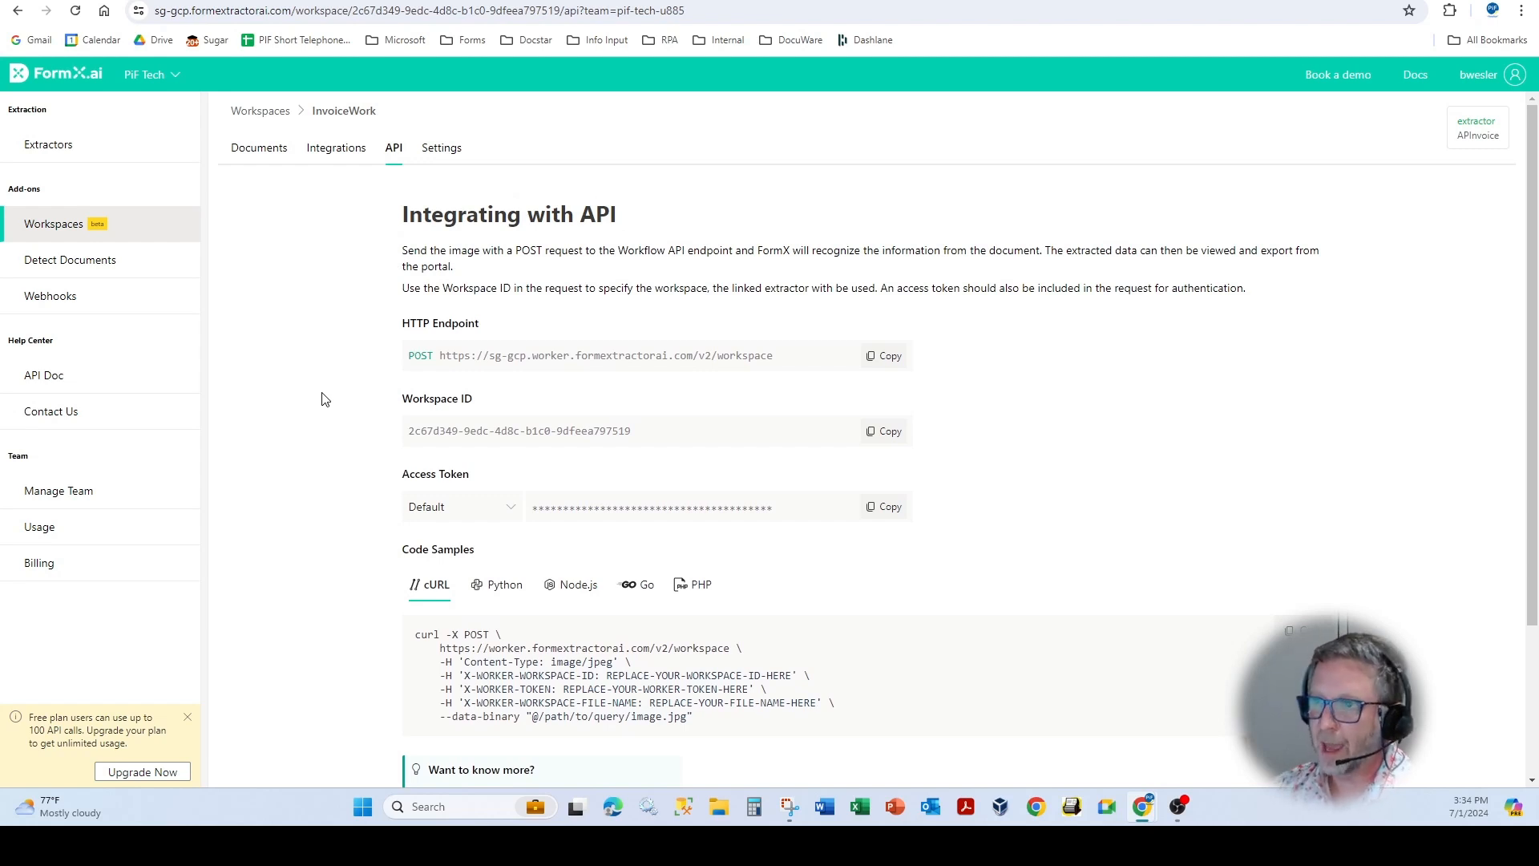
# Open the extraction results of Center Hoist.pdf, view its line items in full width, and hide the expanded table.
pyautogui.click(261, 151)
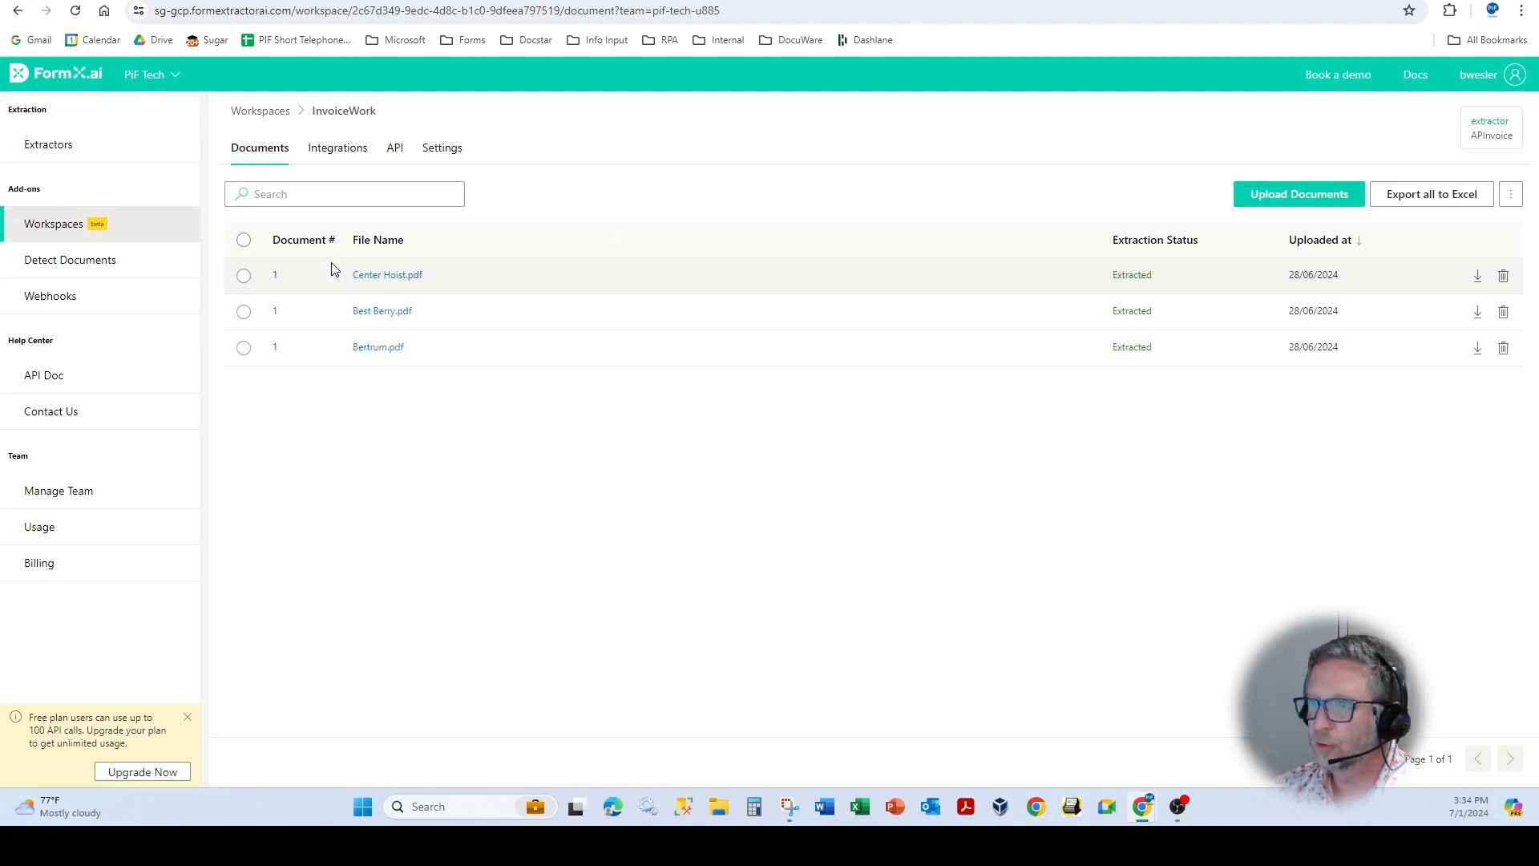
pyautogui.click(381, 278)
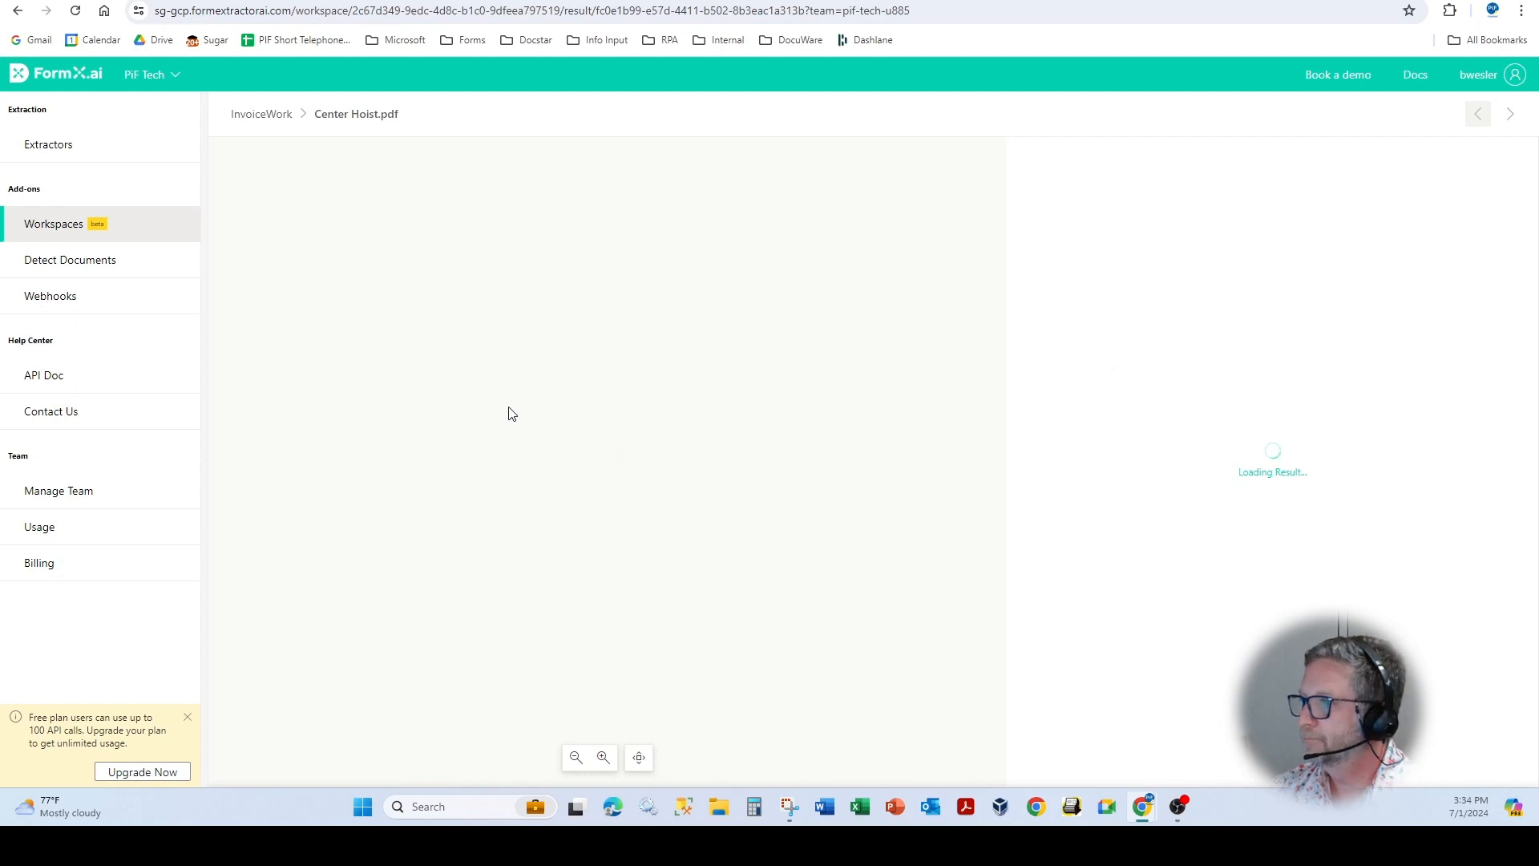
pyautogui.scroll(-5, 1278, 369)
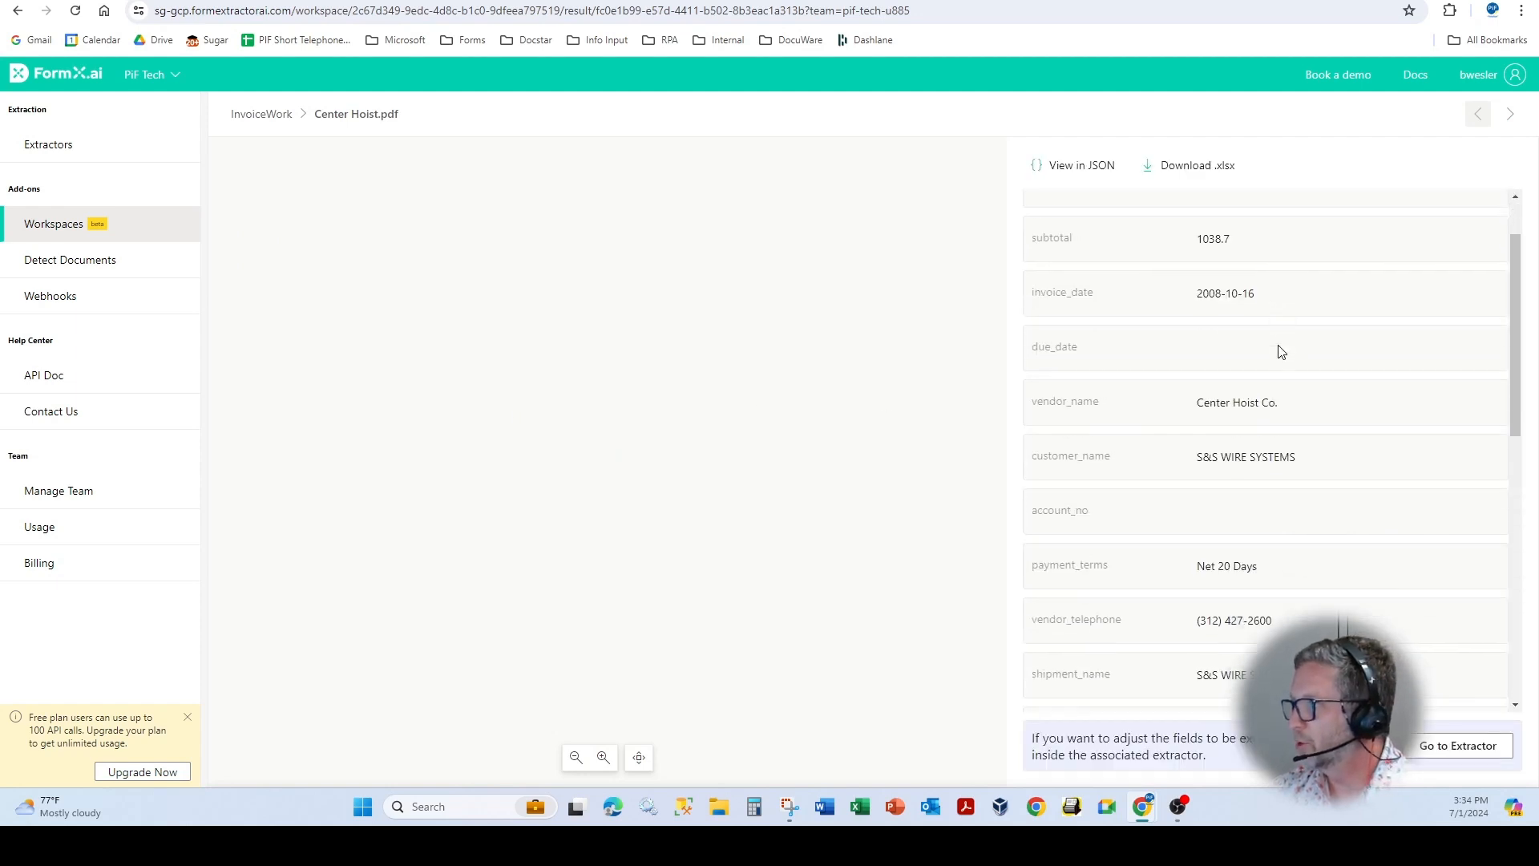
pyautogui.scroll(-4, 1281, 410)
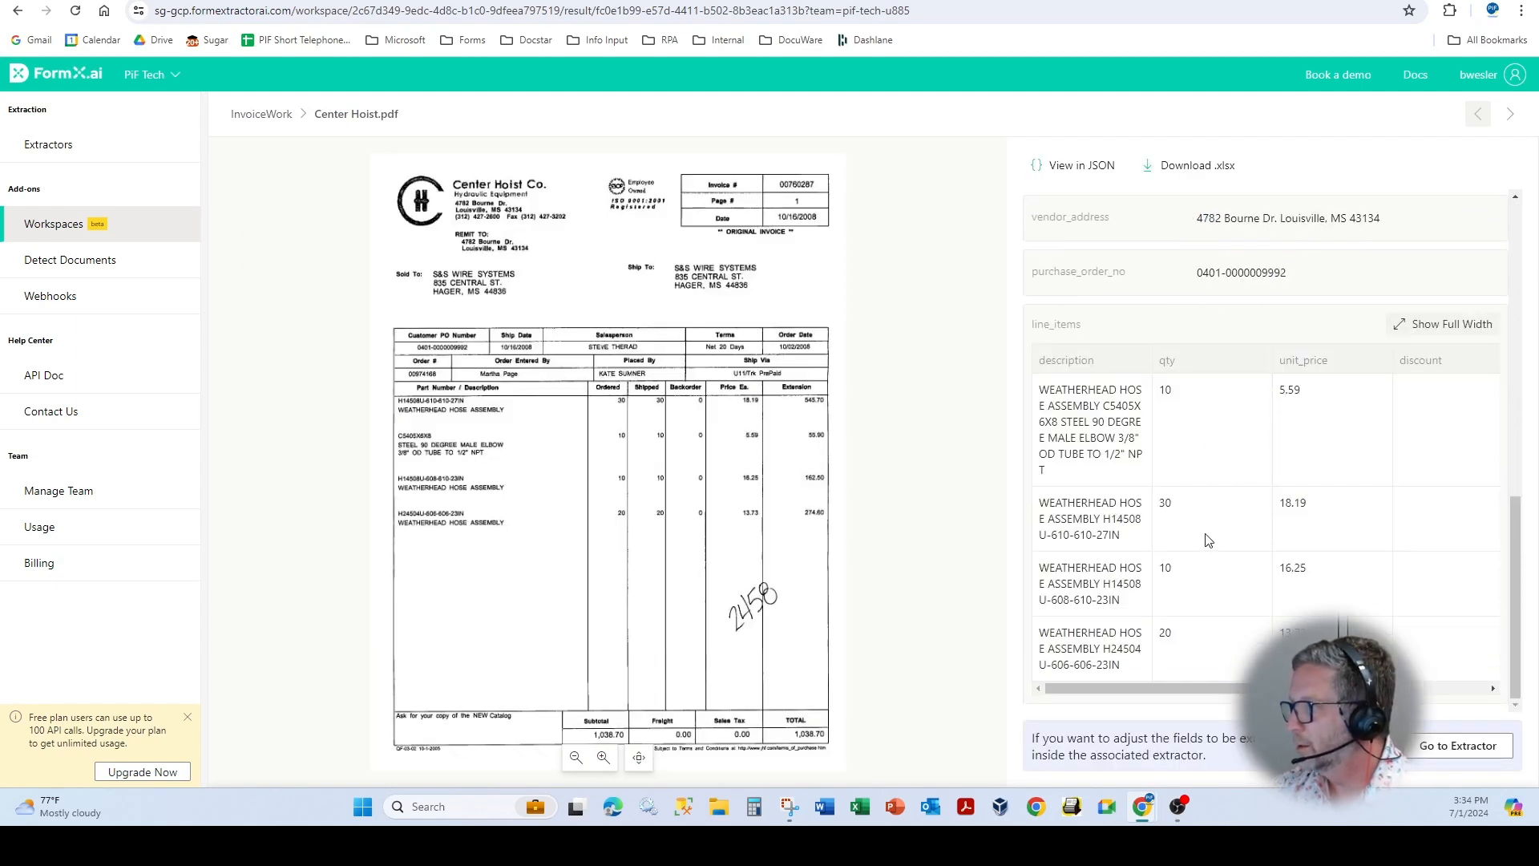
pyautogui.moveTo(1012, 672); pyautogui.dragTo(864, 669)
pyautogui.click(1457, 330)
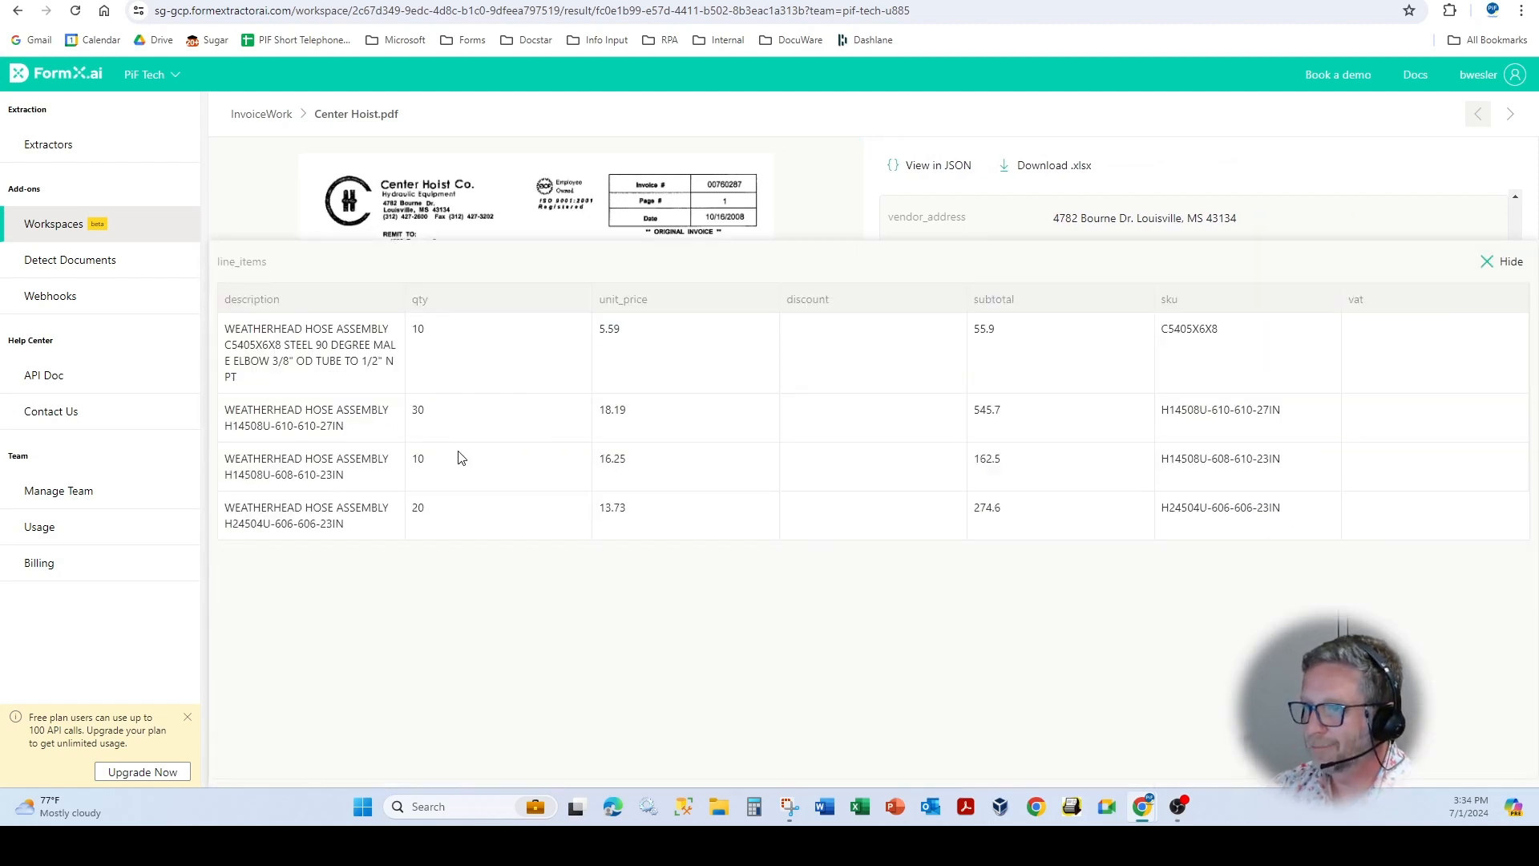
pyautogui.moveTo(886, 490); pyautogui.dragTo(839, 522)
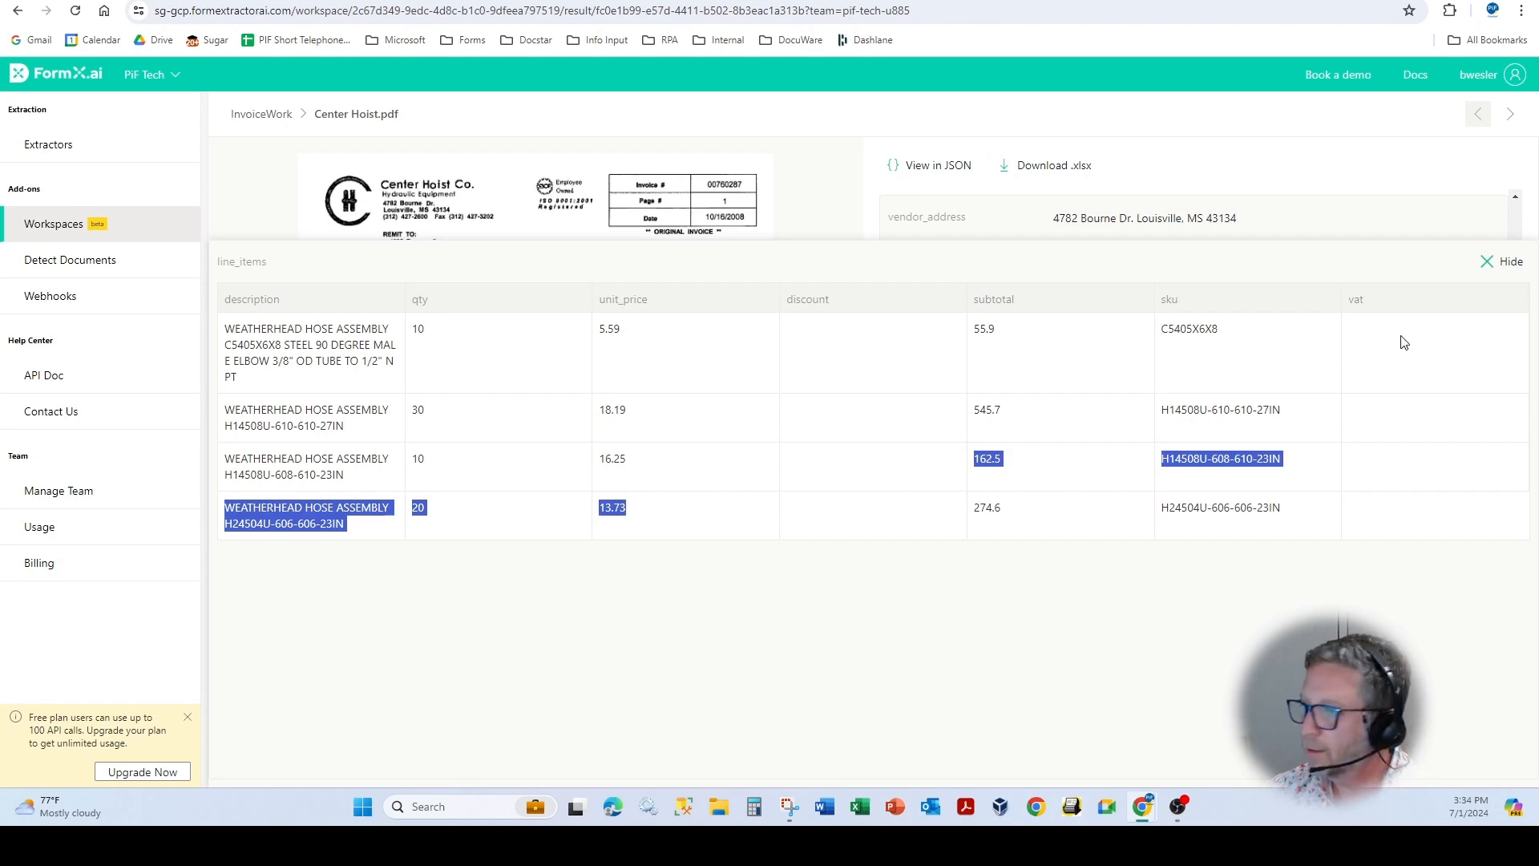
pyautogui.click(1508, 263)
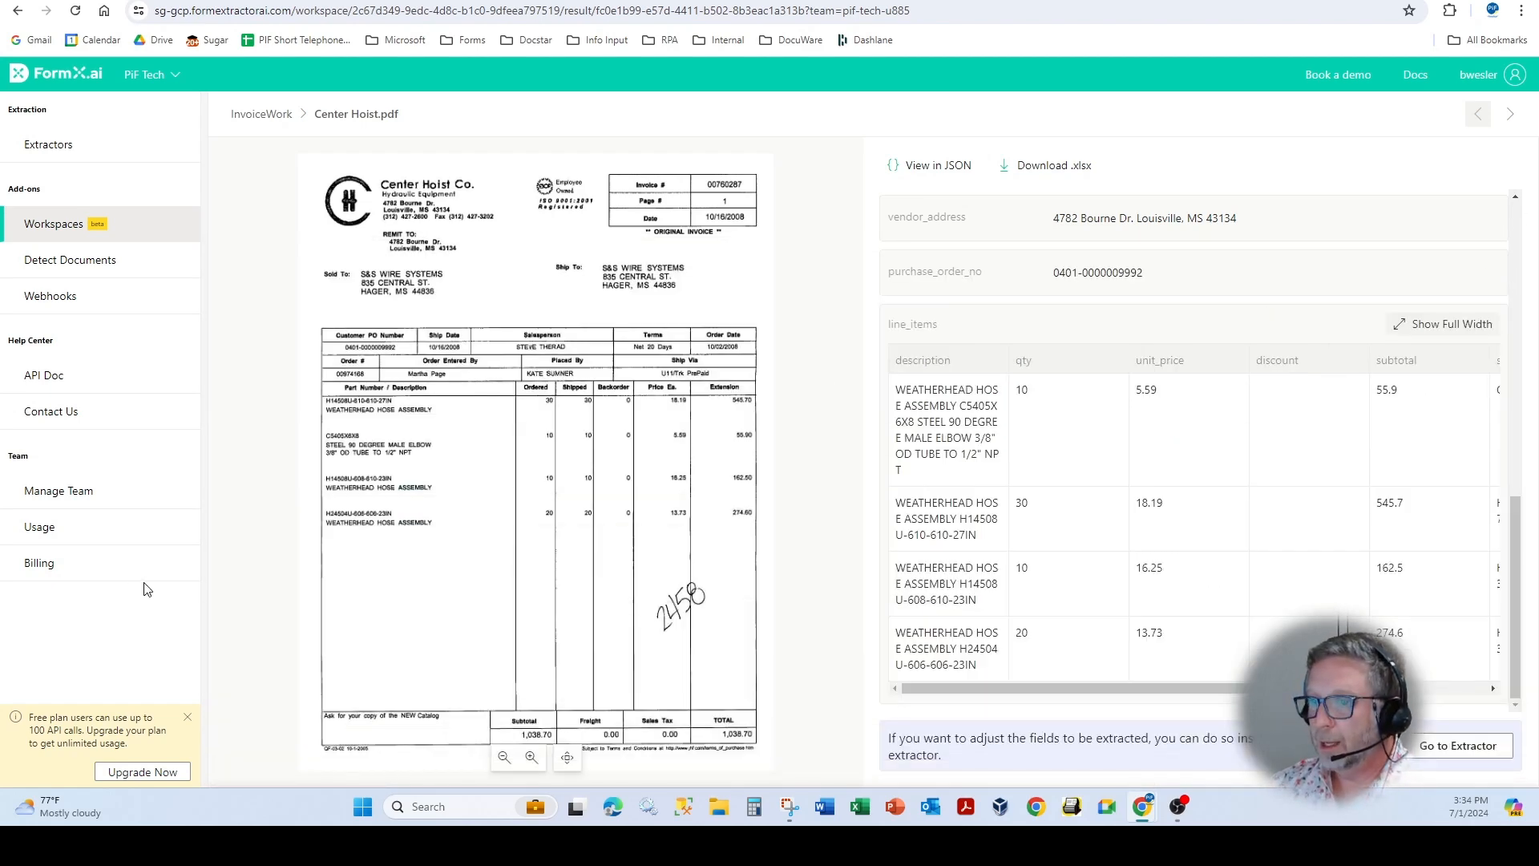
# Open the team's billing page and check the Starter plan's price and included monthly pages.
pyautogui.click(37, 563)
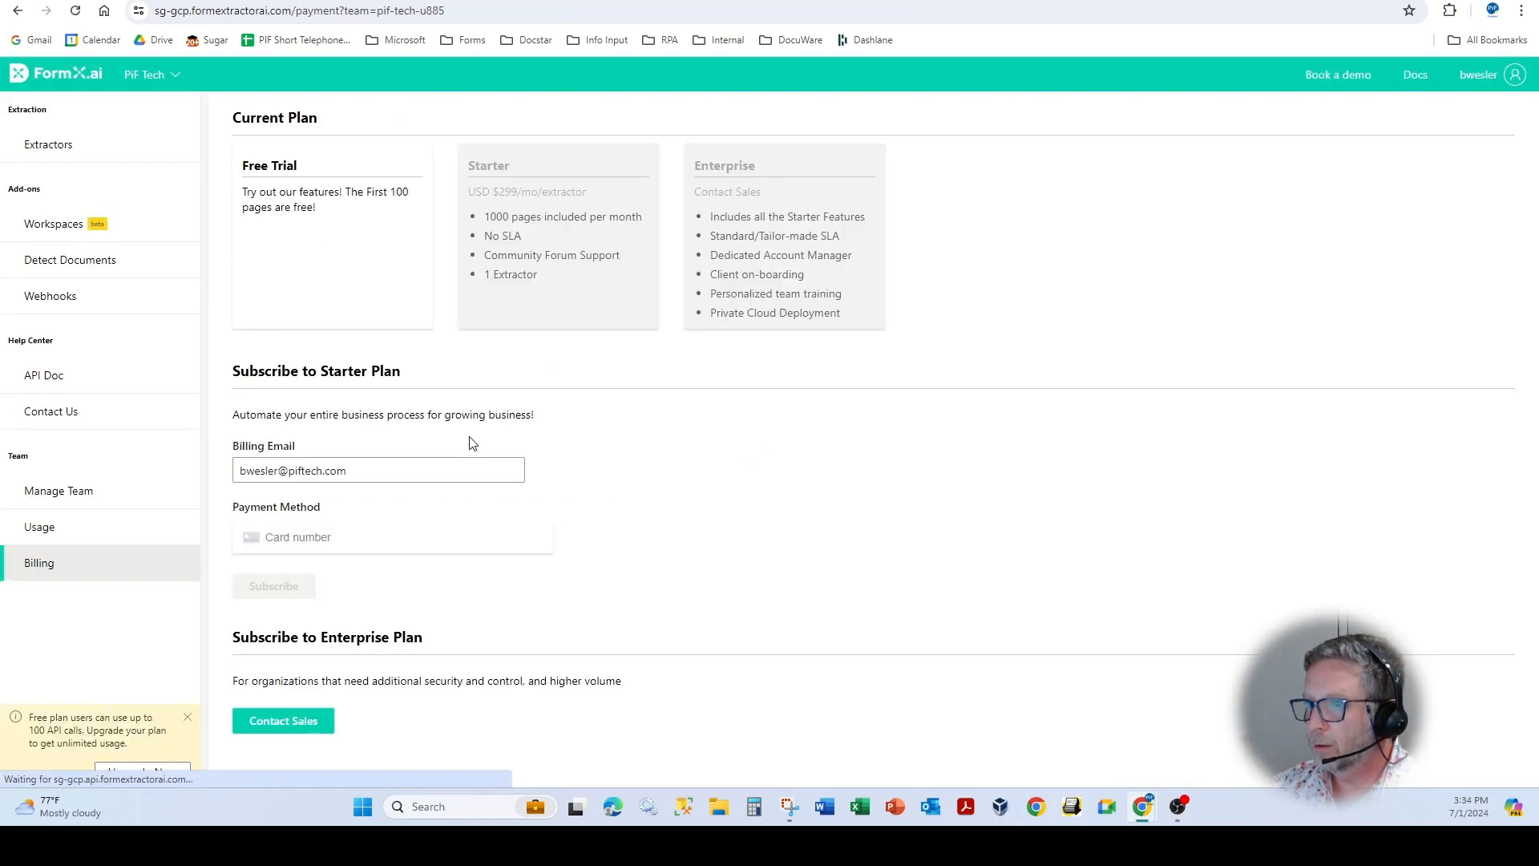
pyautogui.moveTo(493, 189); pyautogui.dragTo(564, 188)
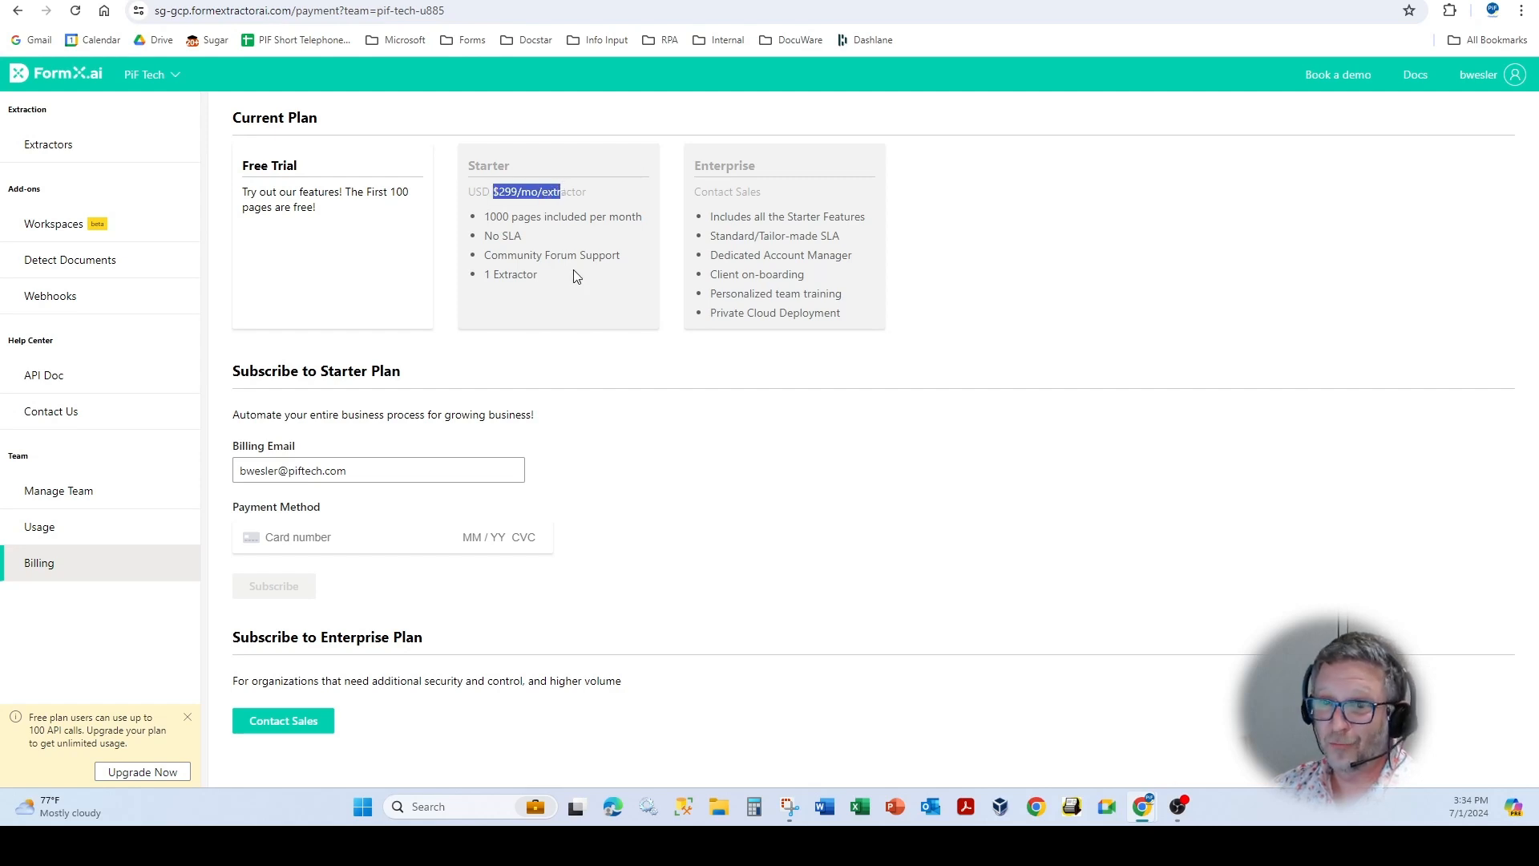
pyautogui.moveTo(491, 218); pyautogui.dragTo(543, 220)
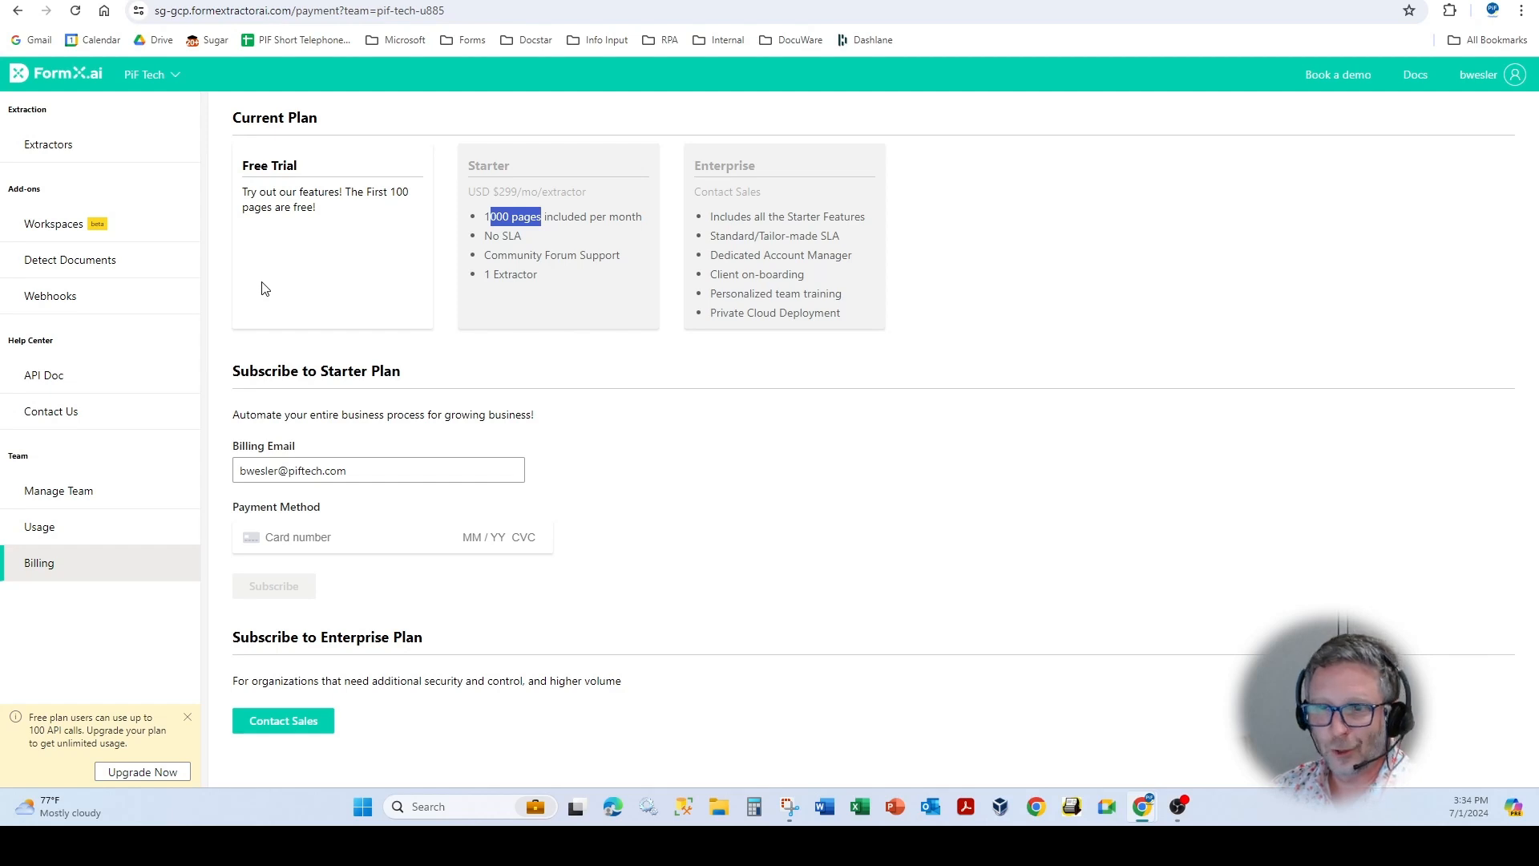
# Open the APInvoice extractor's rules and add a custom extraction item of type Key-Value.
pyautogui.click(45, 151)
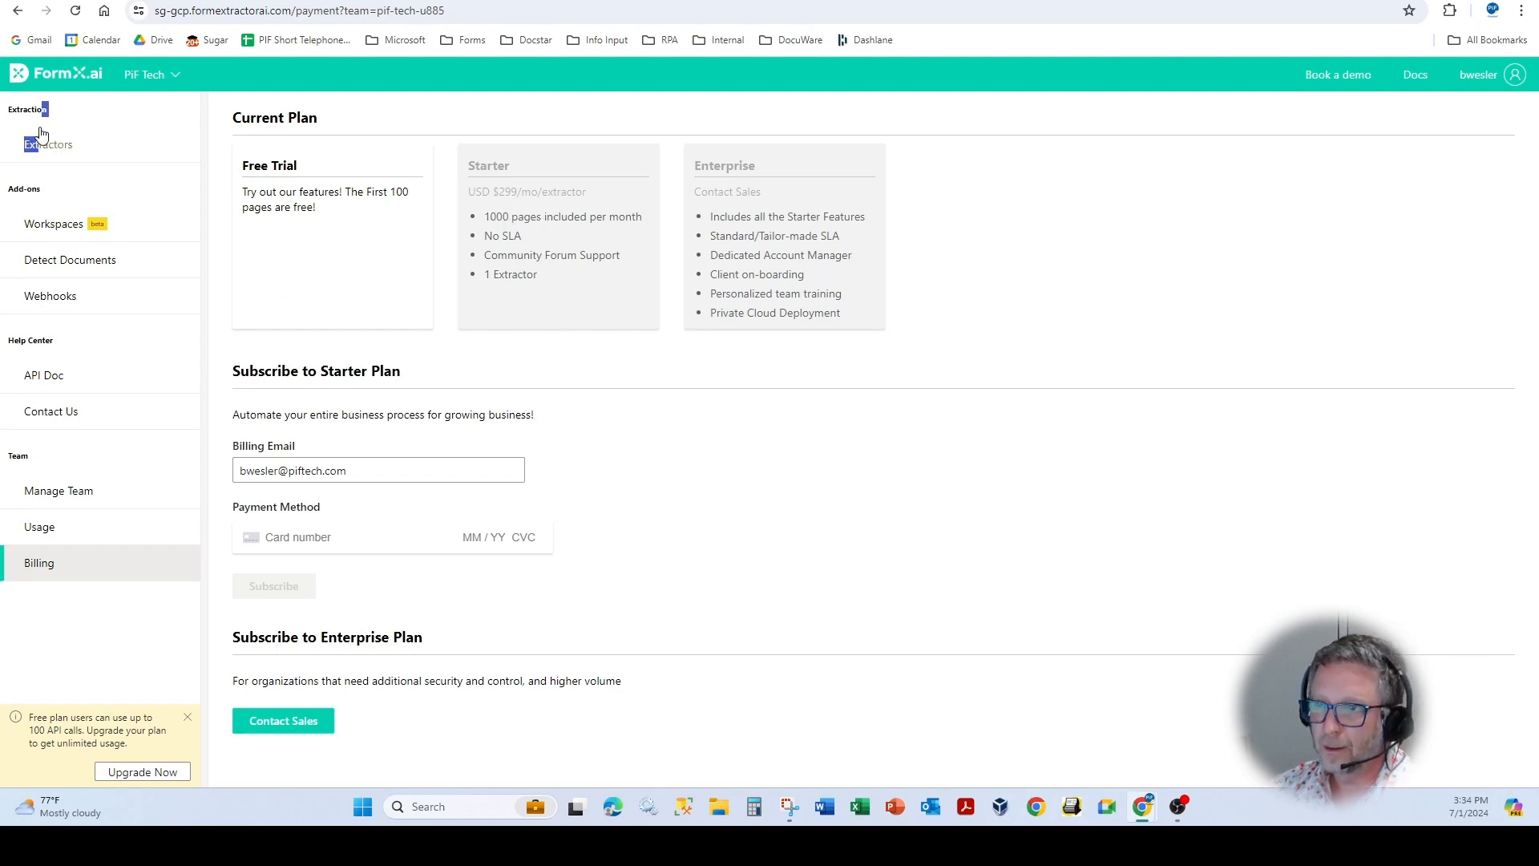
pyautogui.click(311, 322)
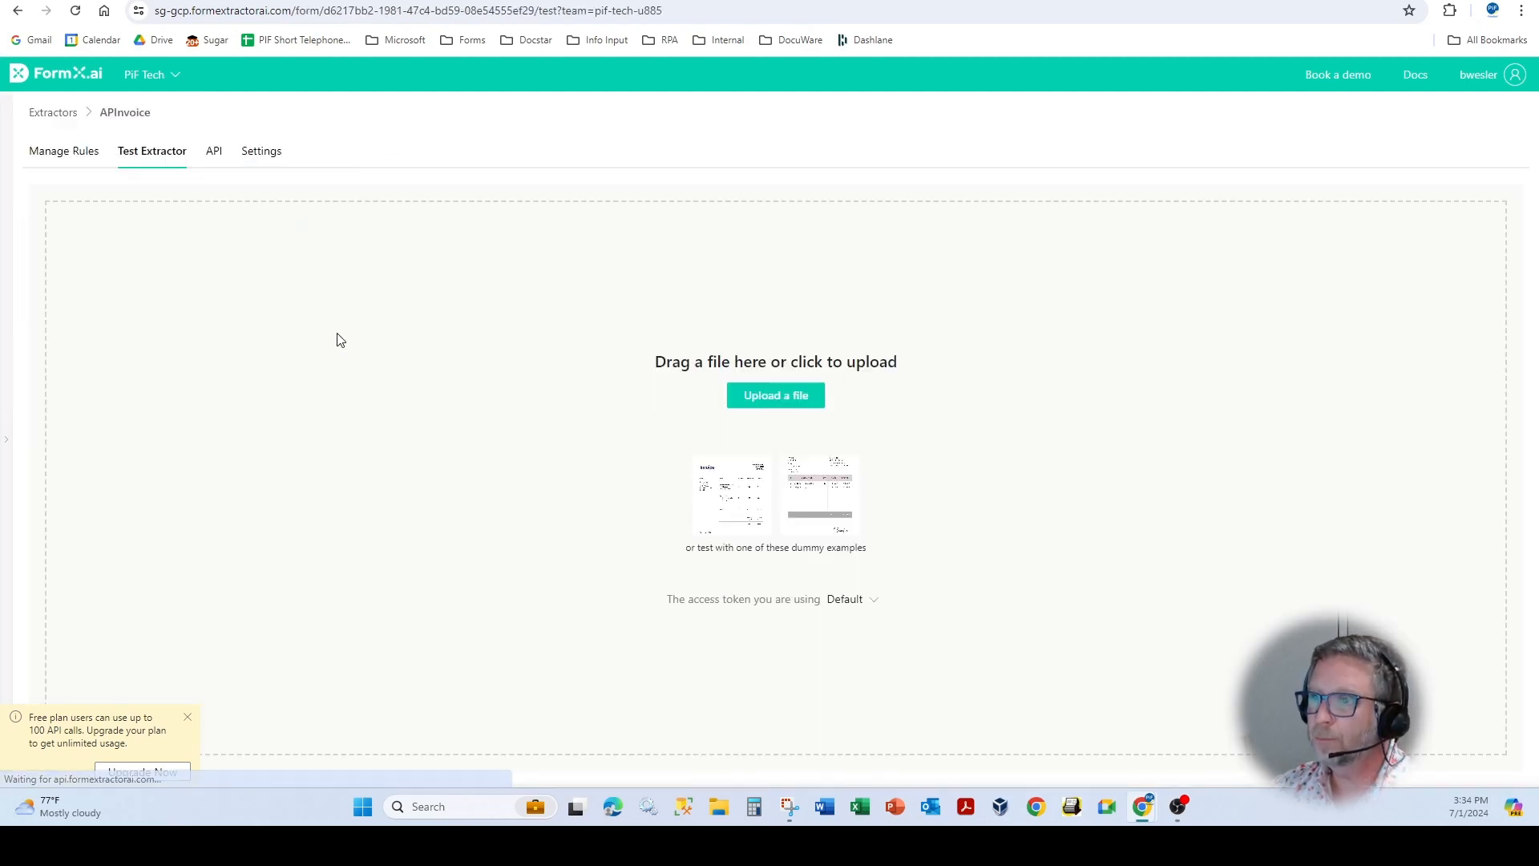
pyautogui.click(57, 154)
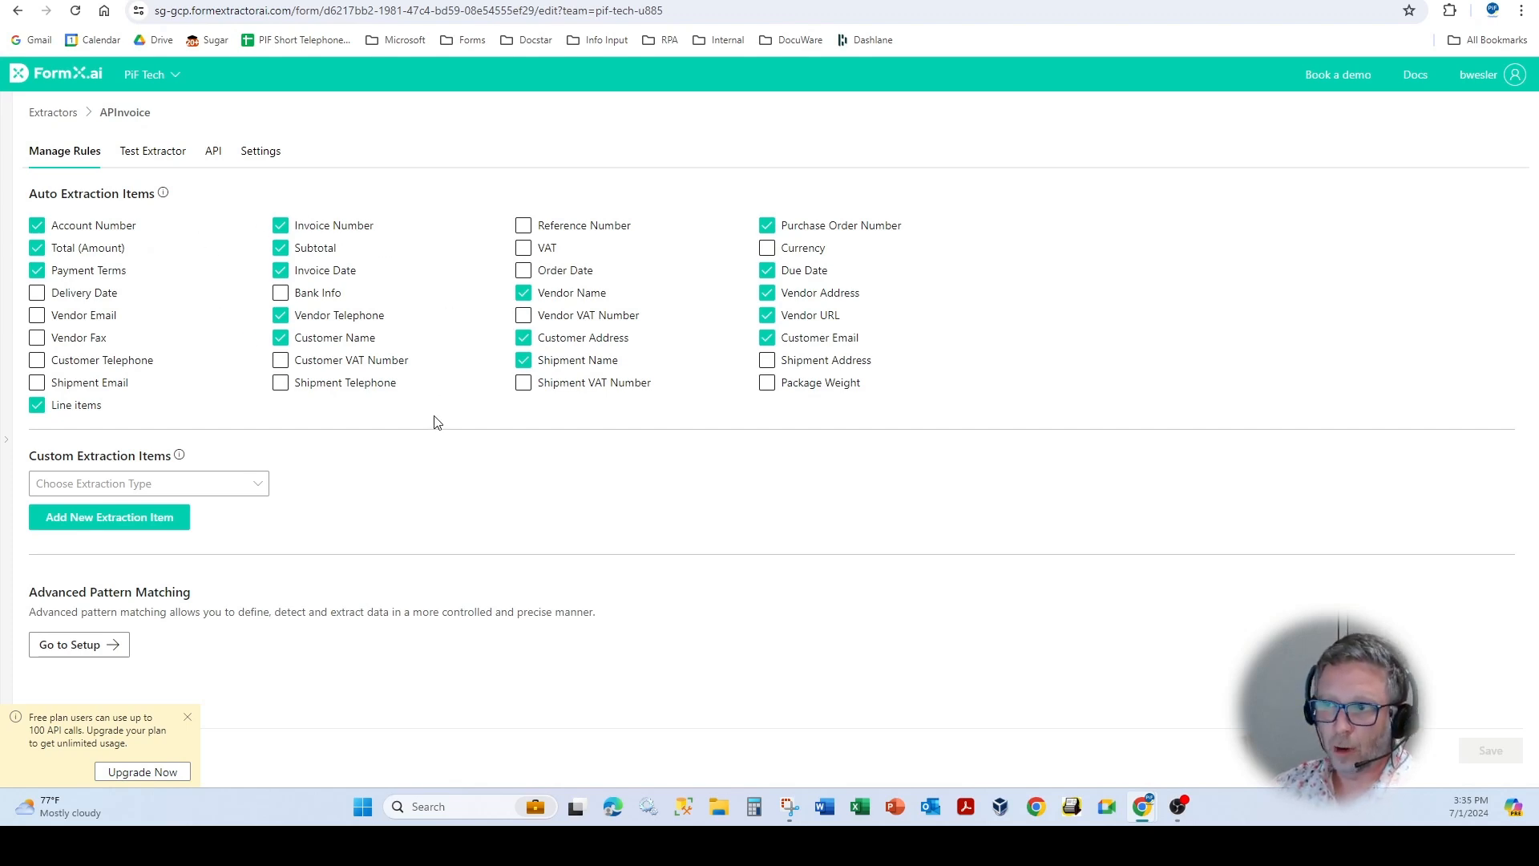
pyautogui.click(183, 485)
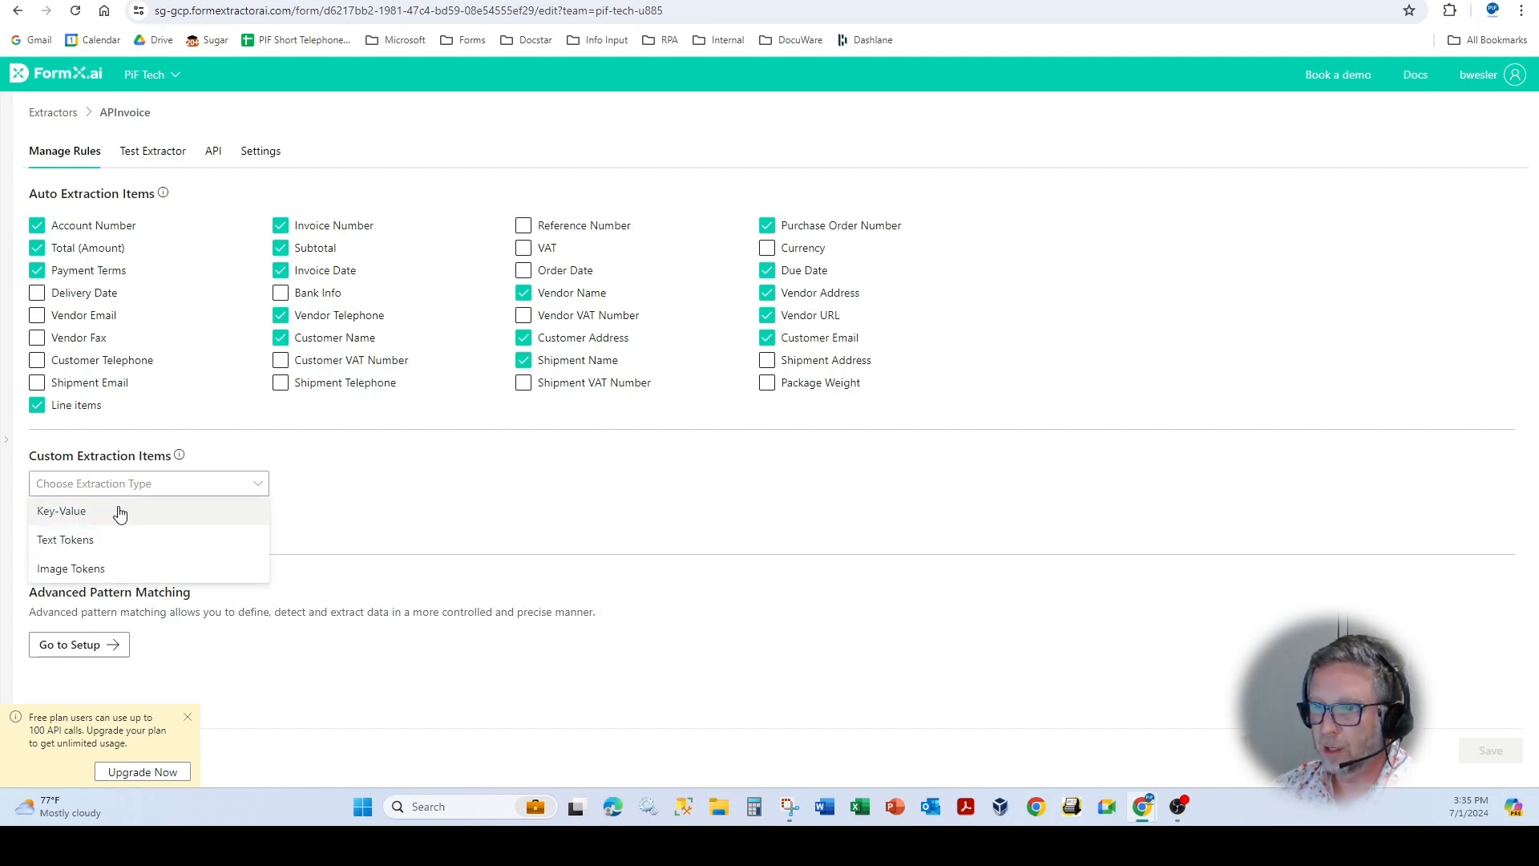
pyautogui.click(48, 512)
pyautogui.click(52, 518)
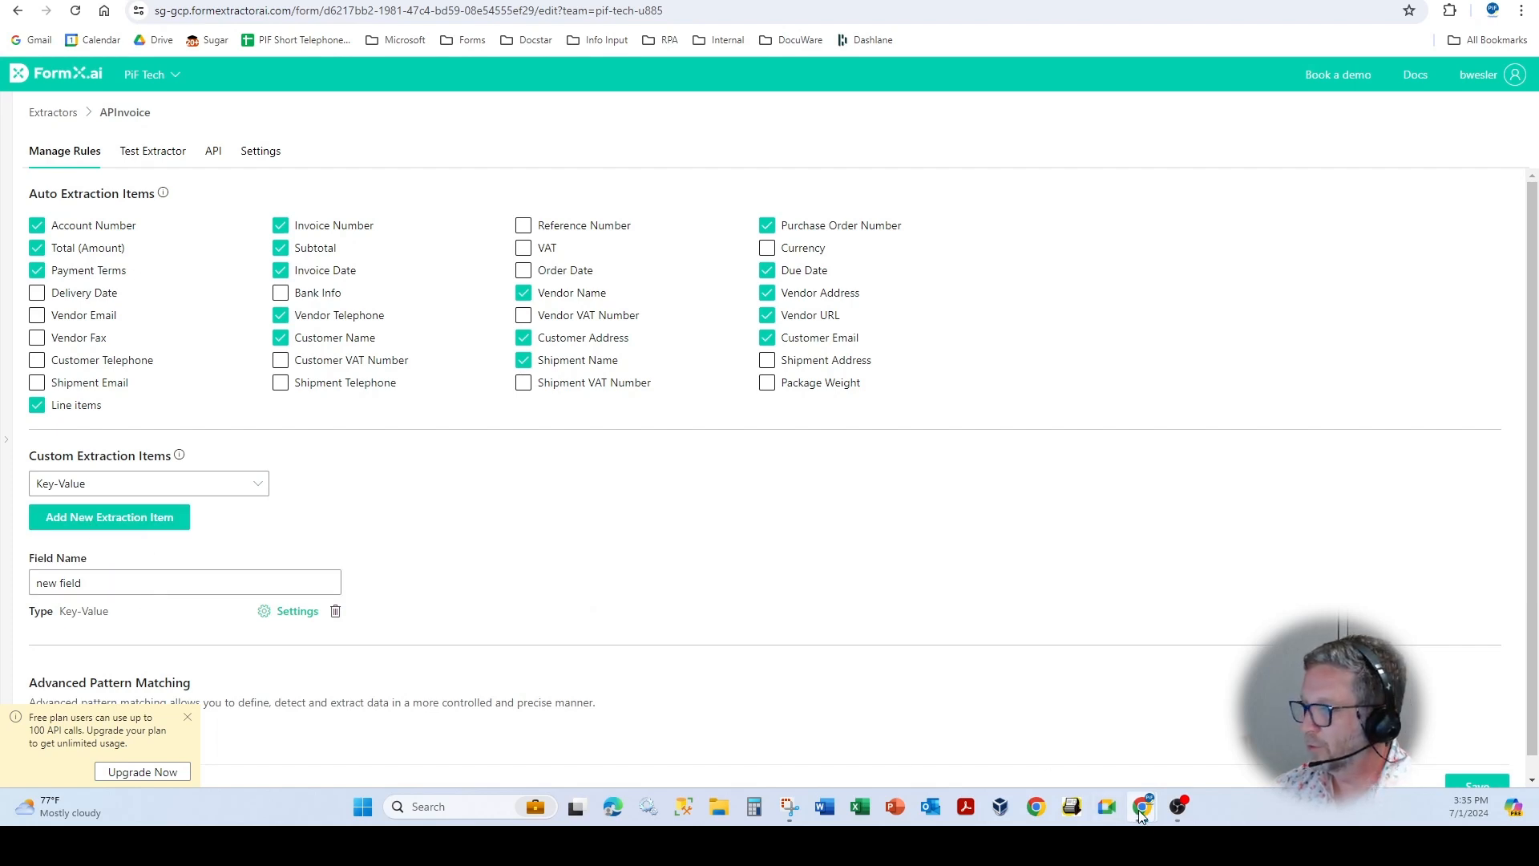
# Switch to the invoice analysis in Azure AI Document Intelligence Studio and examine the analyze options, including key-value pair detection.
pyautogui.moveTo(1142, 811)
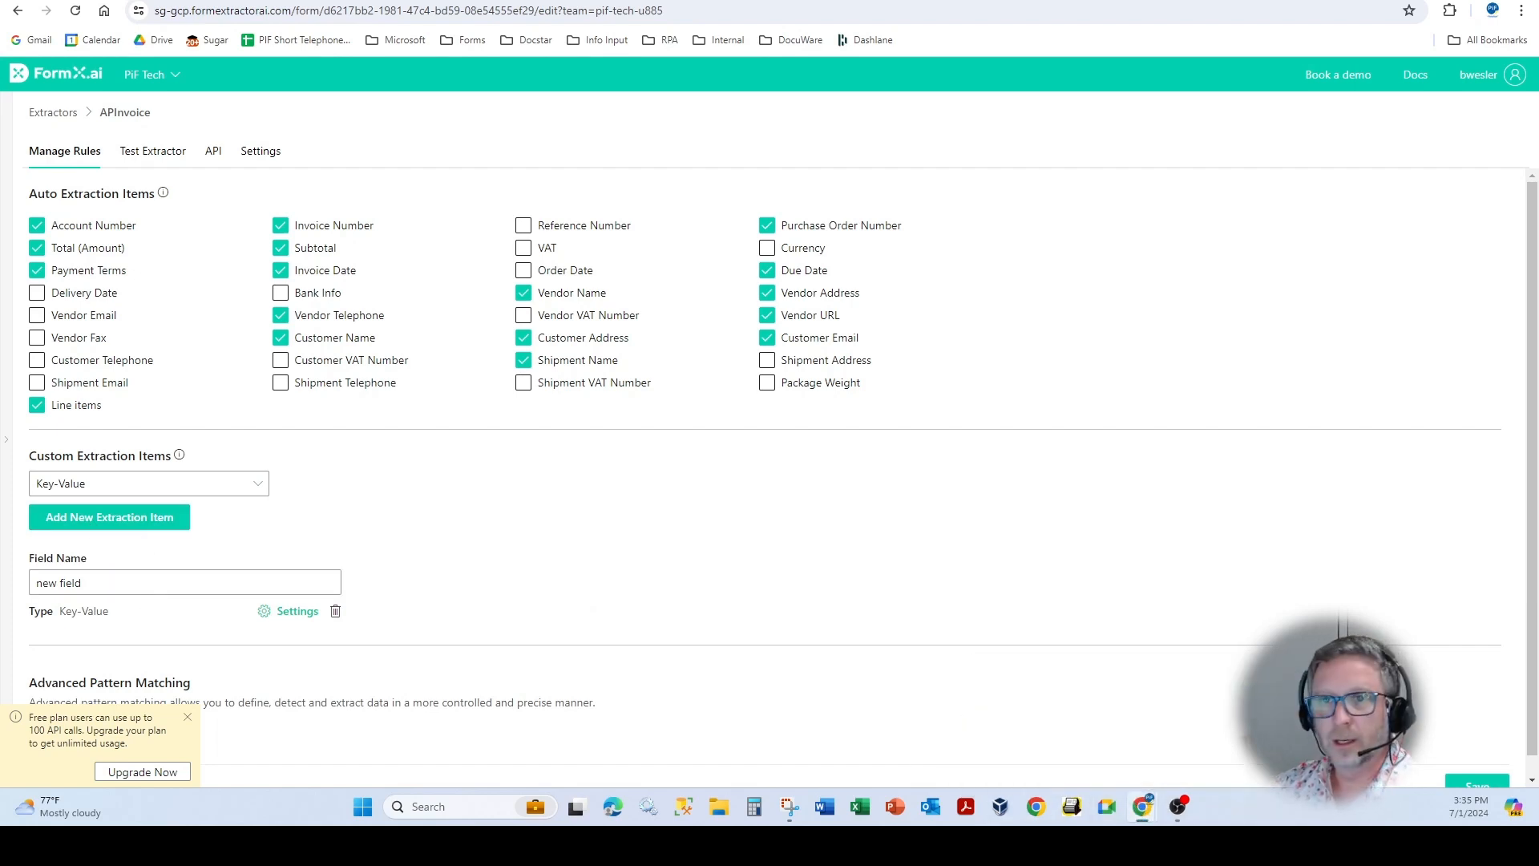
pyautogui.moveTo(0, 32); pyautogui.dragTo(1160, 41)
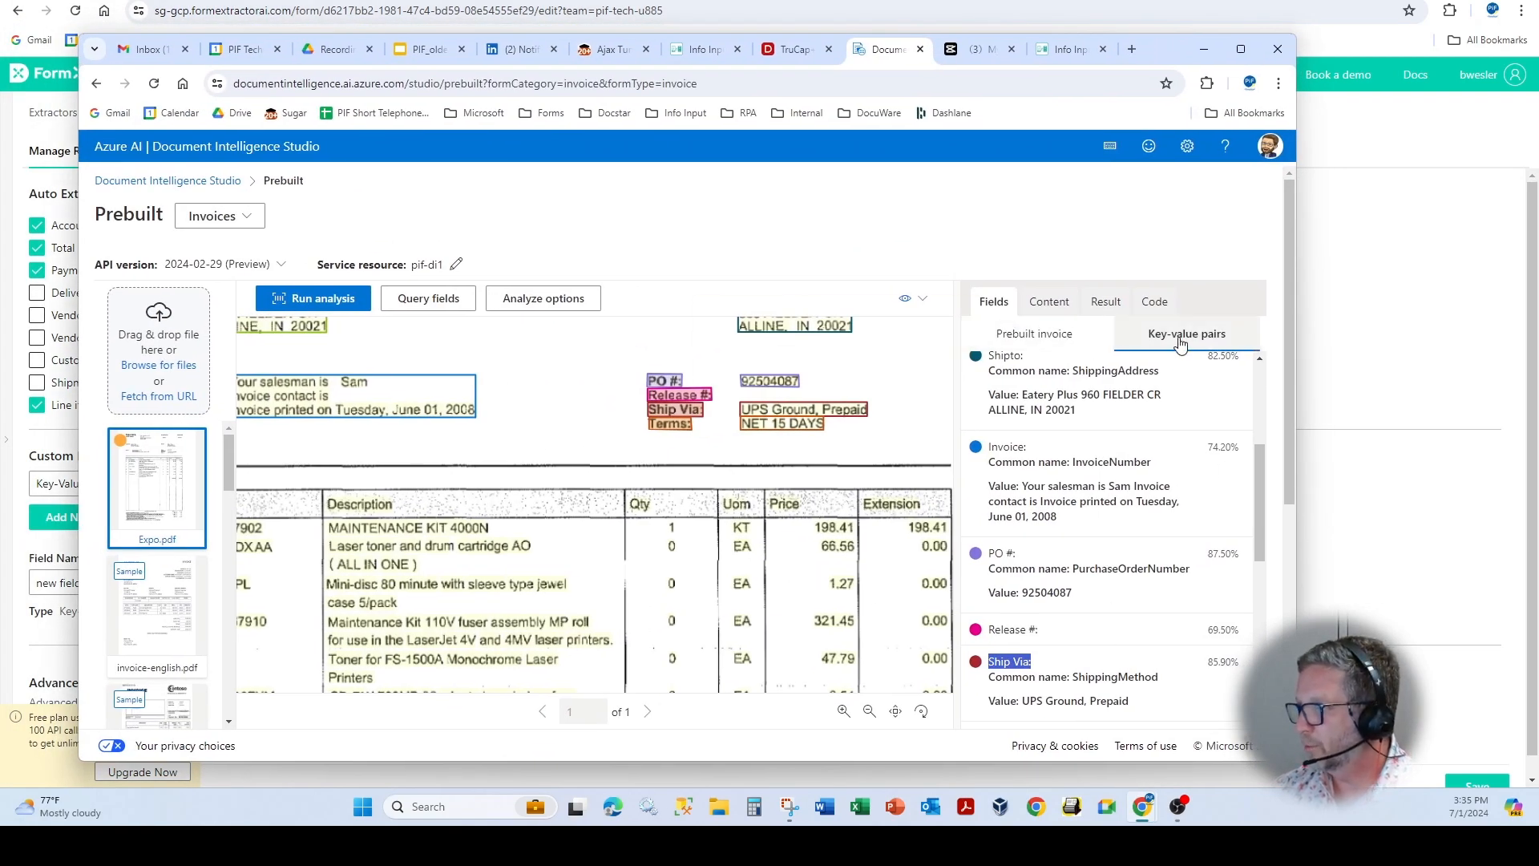
pyautogui.click(537, 299)
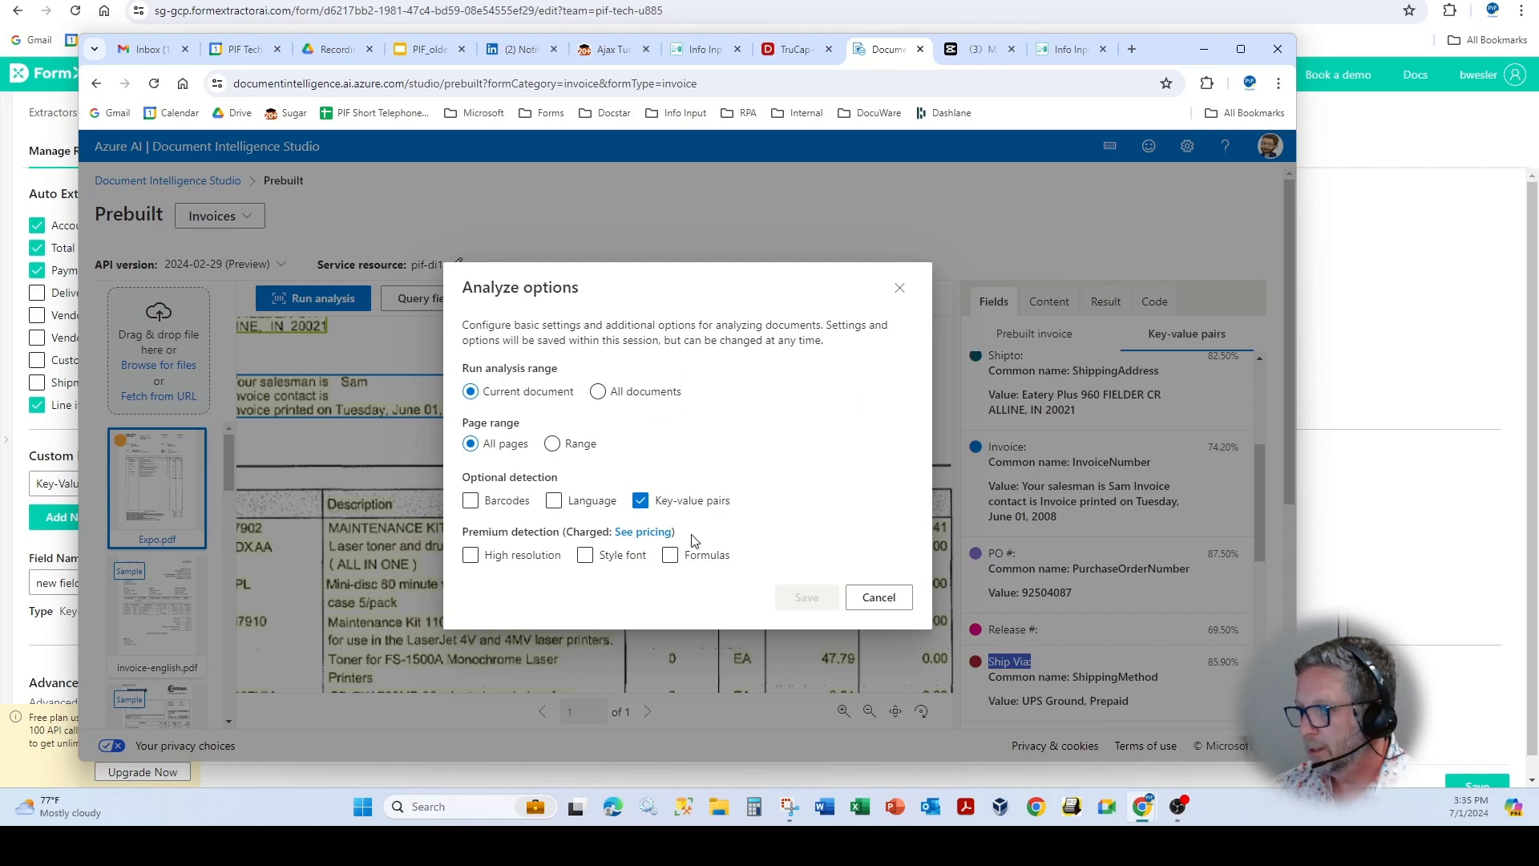
pyautogui.click(886, 598)
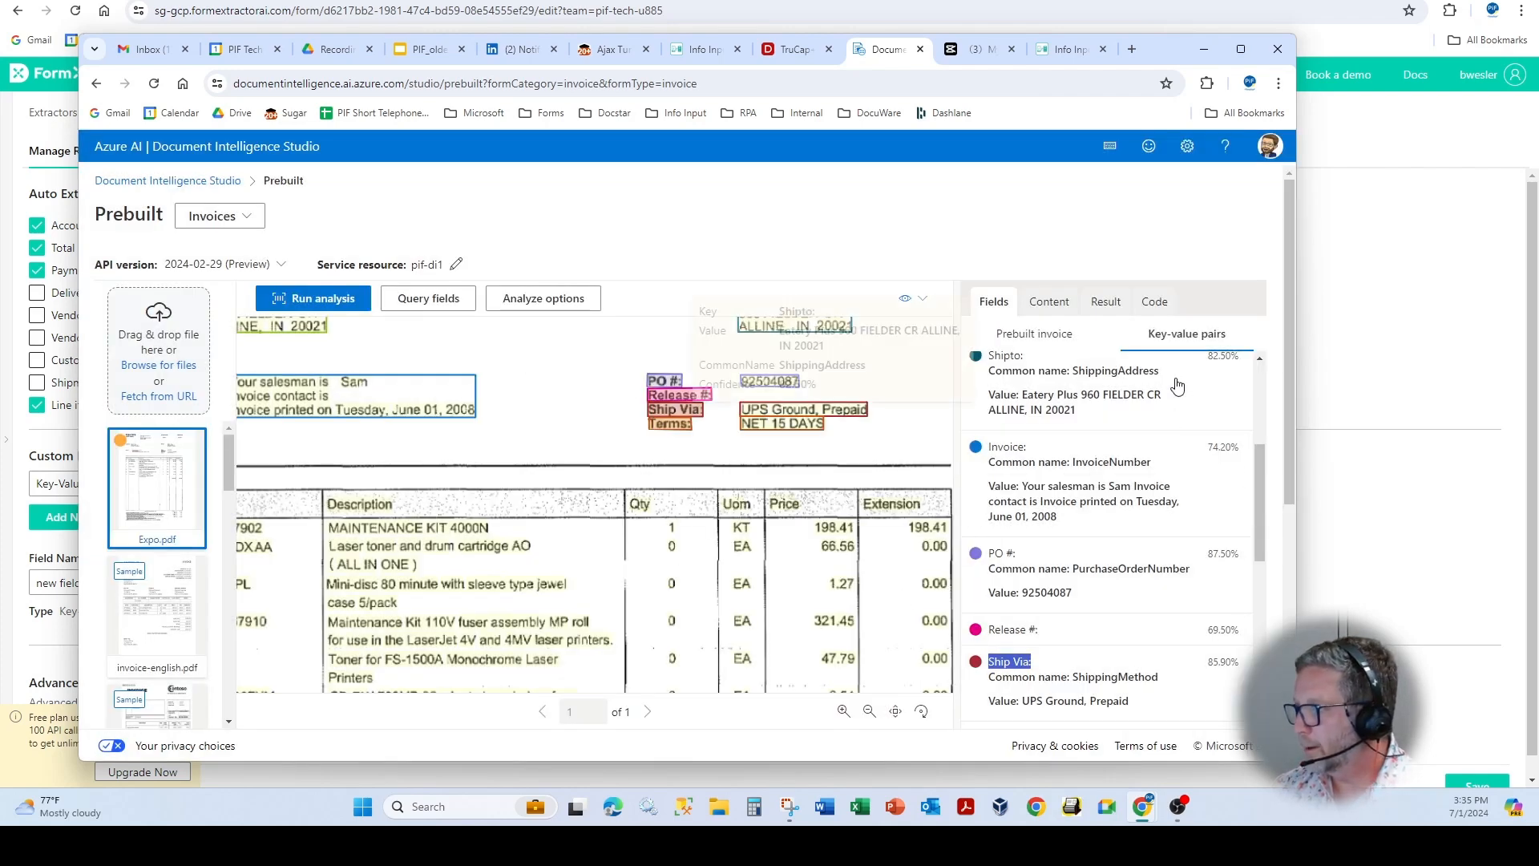
# Copy the "Ship Via:" key from the invoice's key-value pairs, return to FormX.ai and name the new extraction field "Ship Via:".
pyautogui.rightClick(1009, 663)
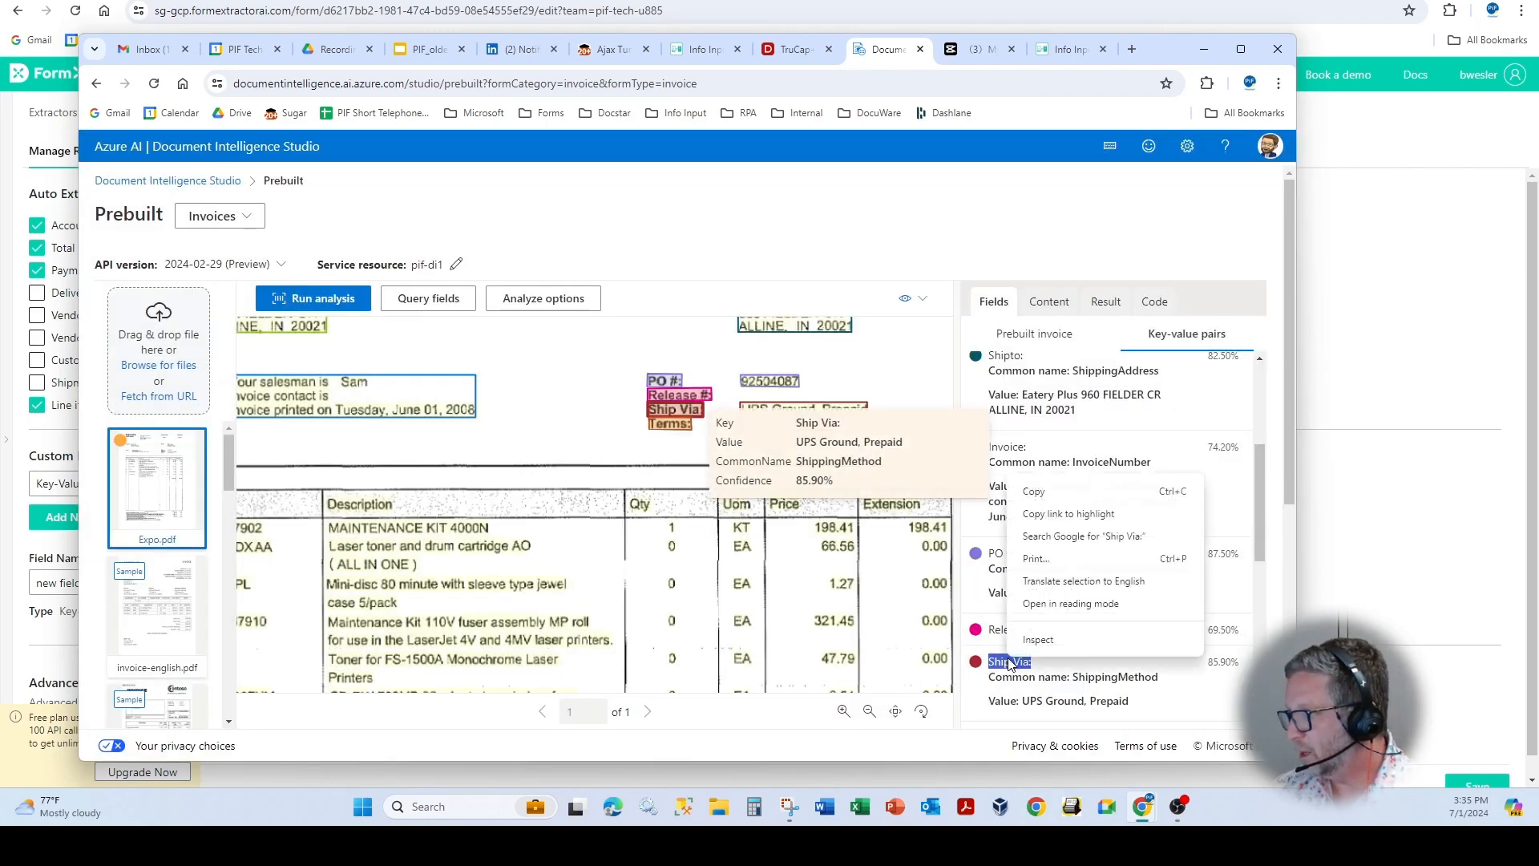
pyautogui.click(1062, 50)
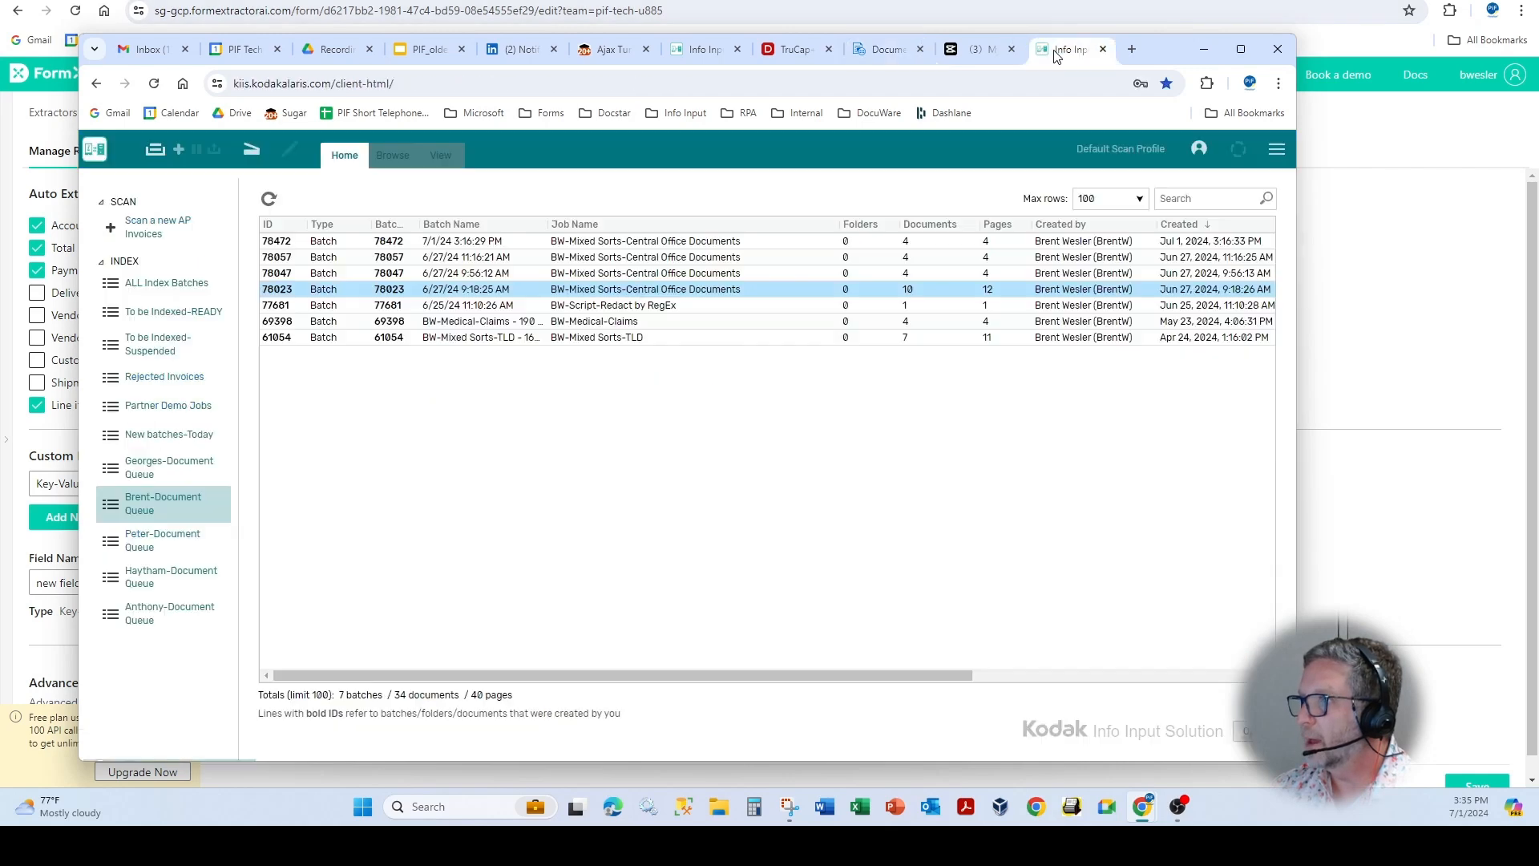
pyautogui.click(1203, 50)
pyautogui.click(82, 584)
pyautogui.hotkey('ctrl', 'a')
pyautogui.write('Ship Via:')
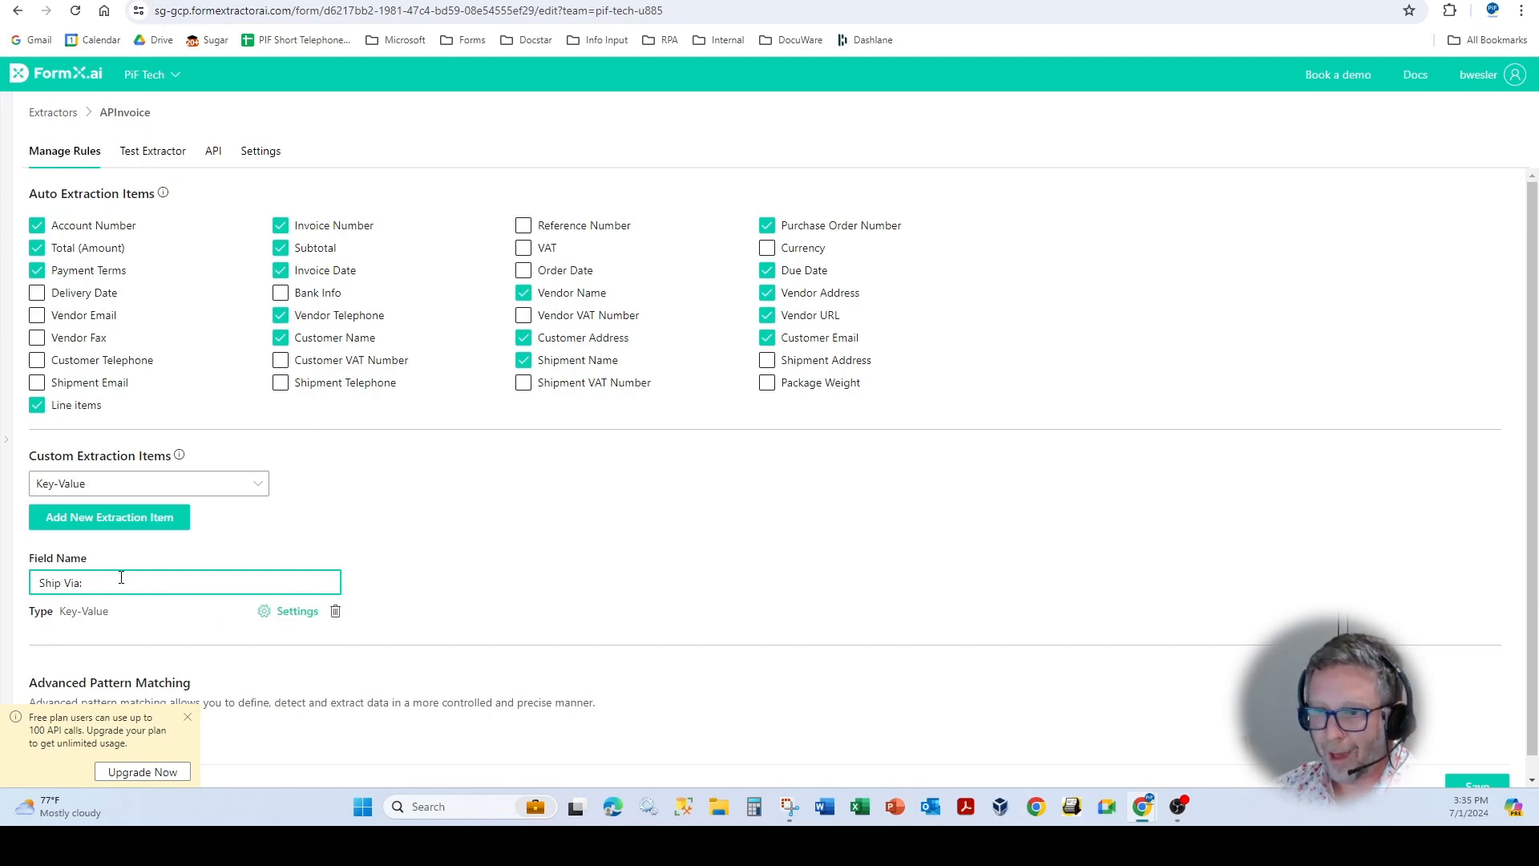
pyautogui.scroll(-1, 124, 578)
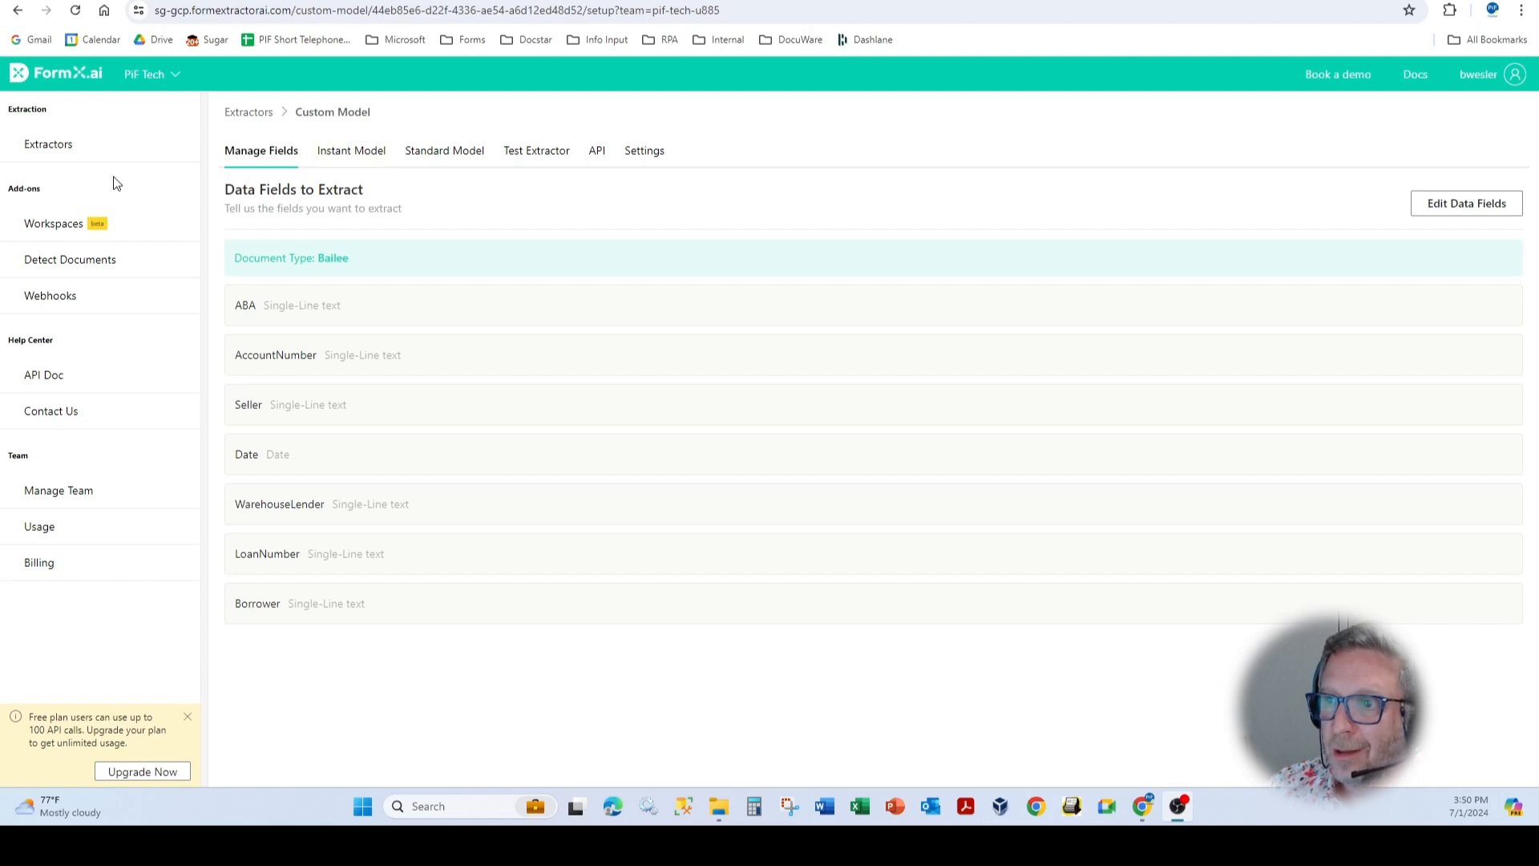
# Start creating a new extractor and examine the available types, including the Fixed Layout and Custom Model extractors.
pyautogui.click(53, 148)
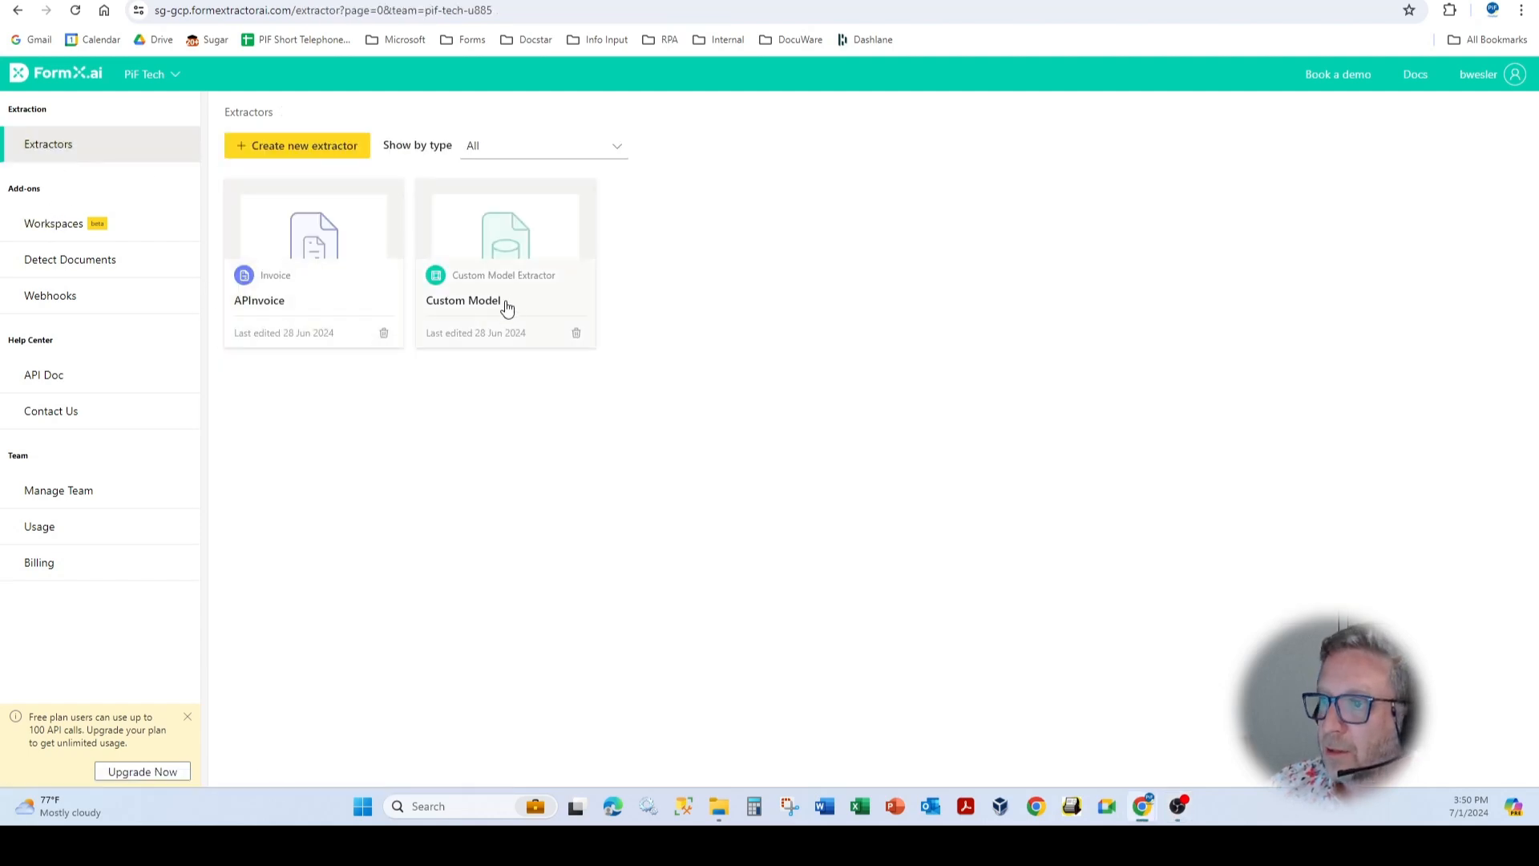
pyautogui.click(265, 147)
pyautogui.scroll(-4, 461, 482)
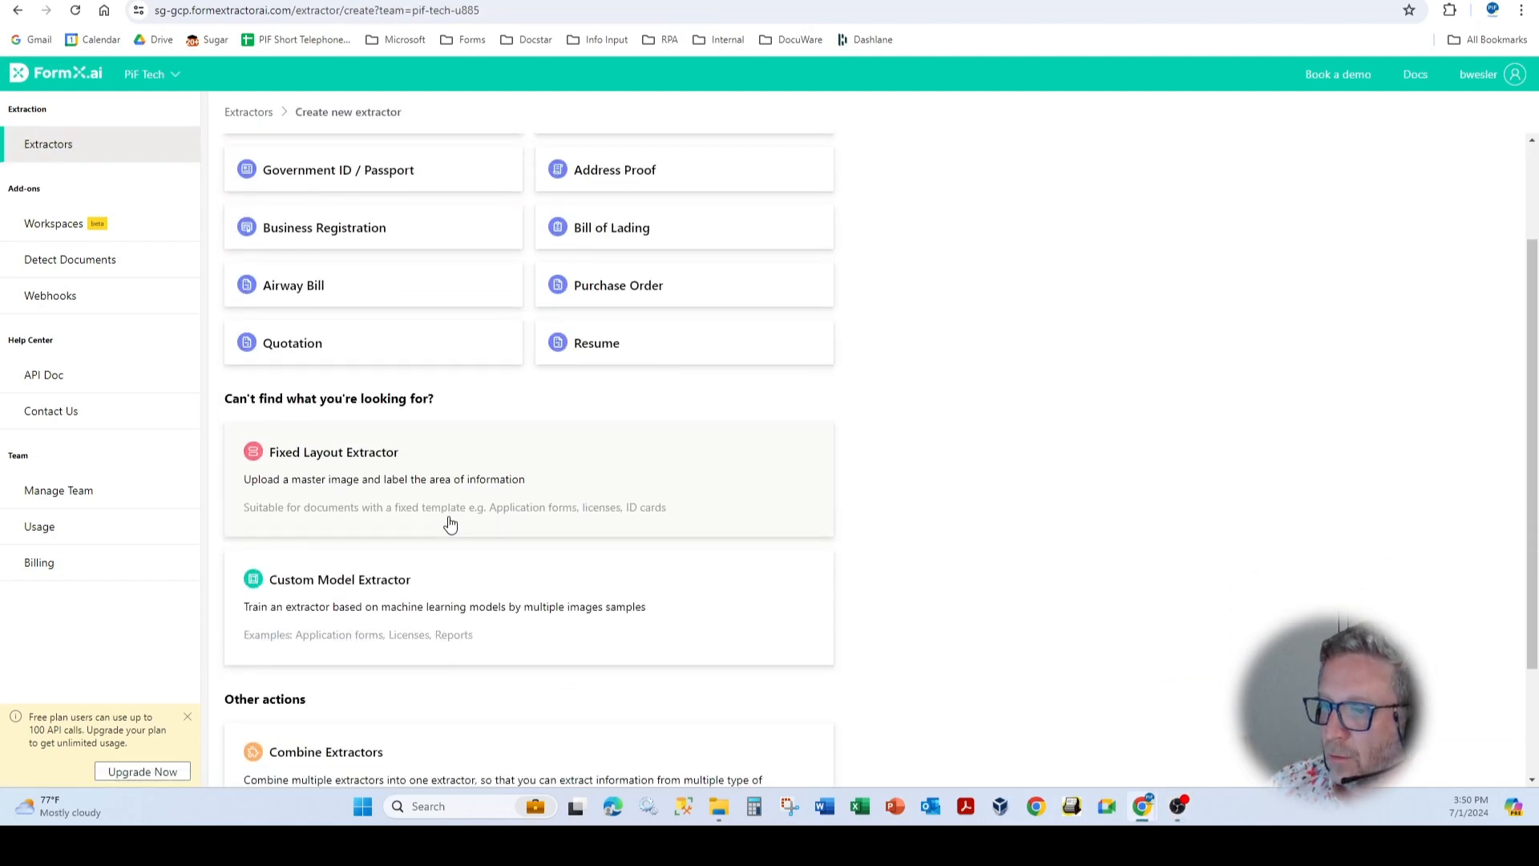
pyautogui.scroll(5, 357, 447)
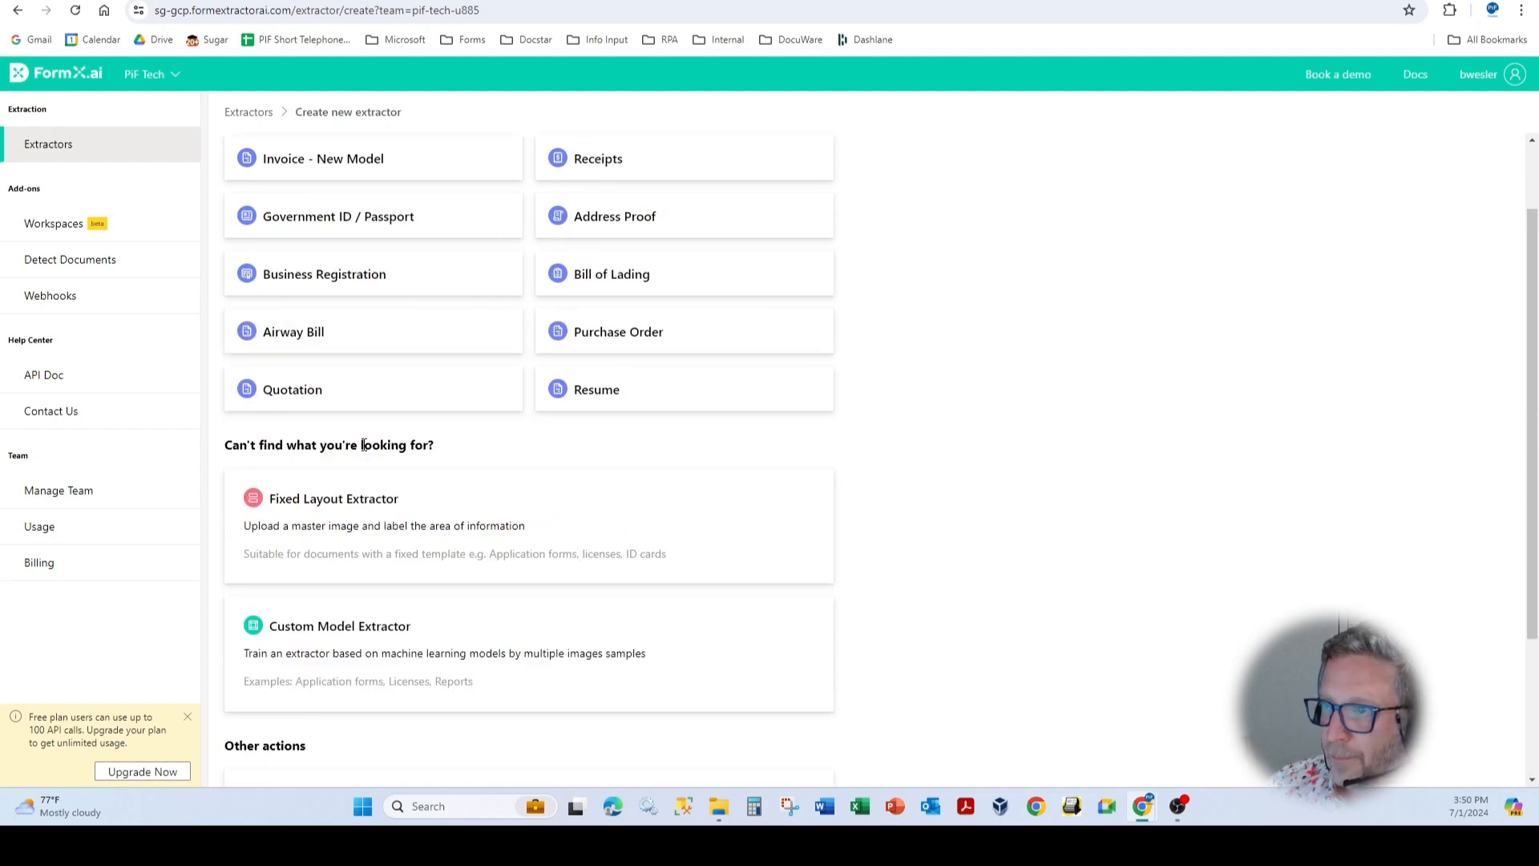
# Open the Custom Model extractor's data fields, review the field type options for AccountNumber, and discard the edit.
pyautogui.click(250, 113)
pyautogui.click(543, 256)
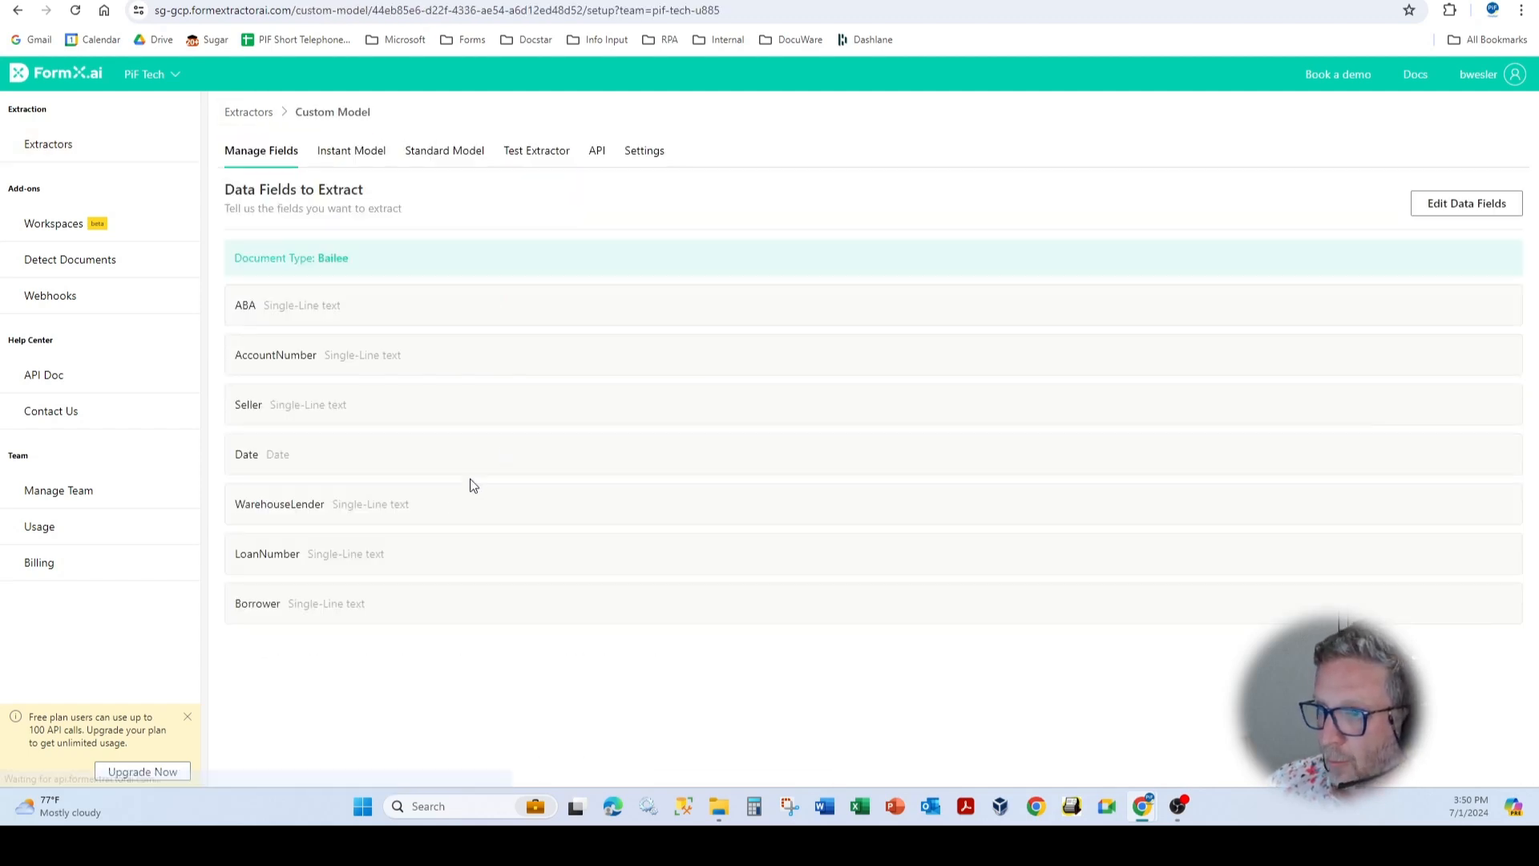
pyautogui.click(1479, 207)
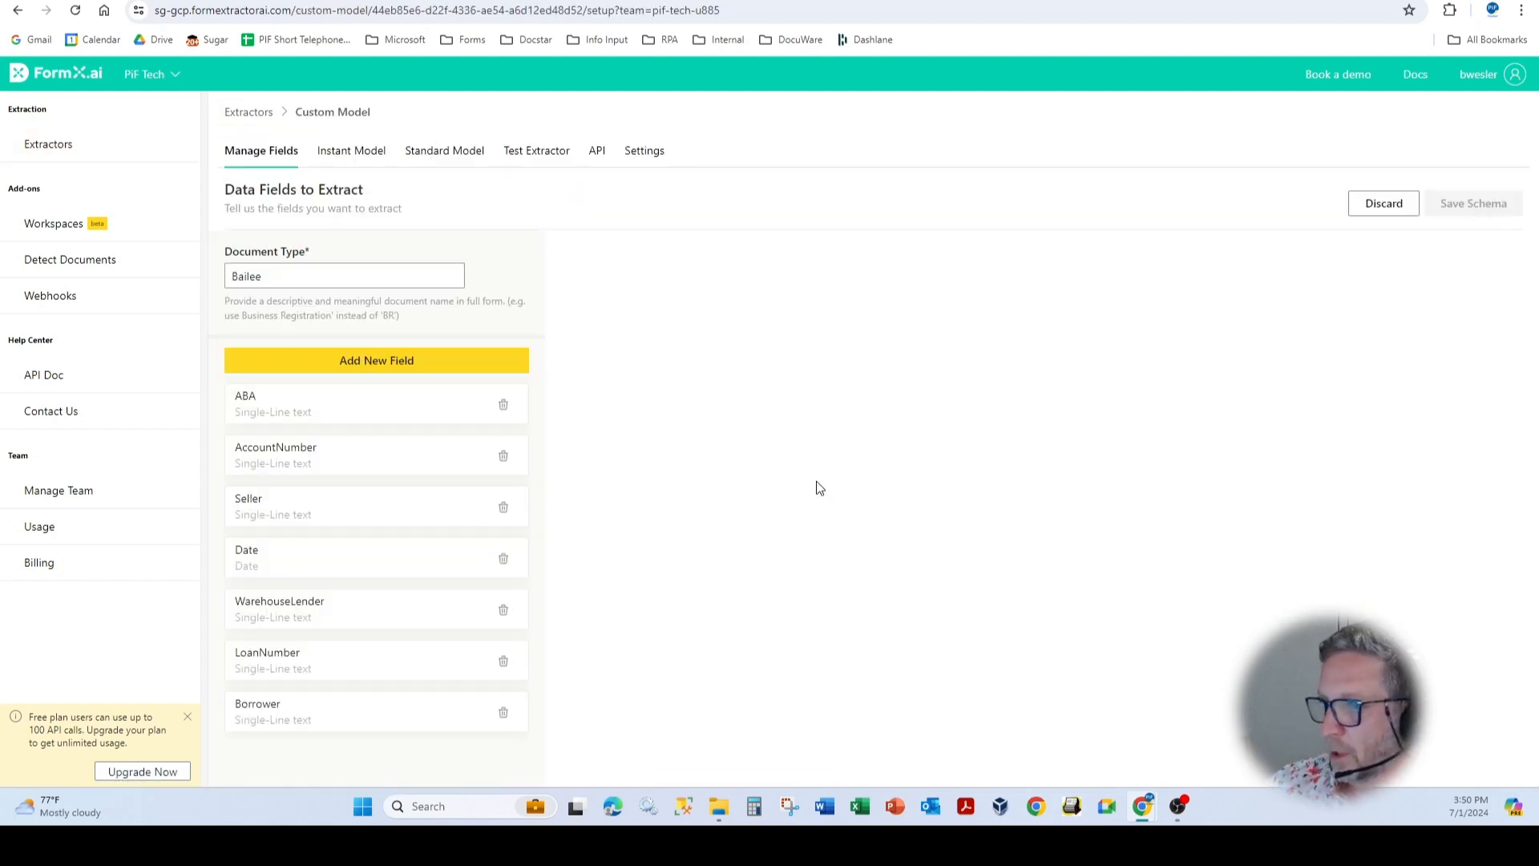
pyautogui.click(306, 473)
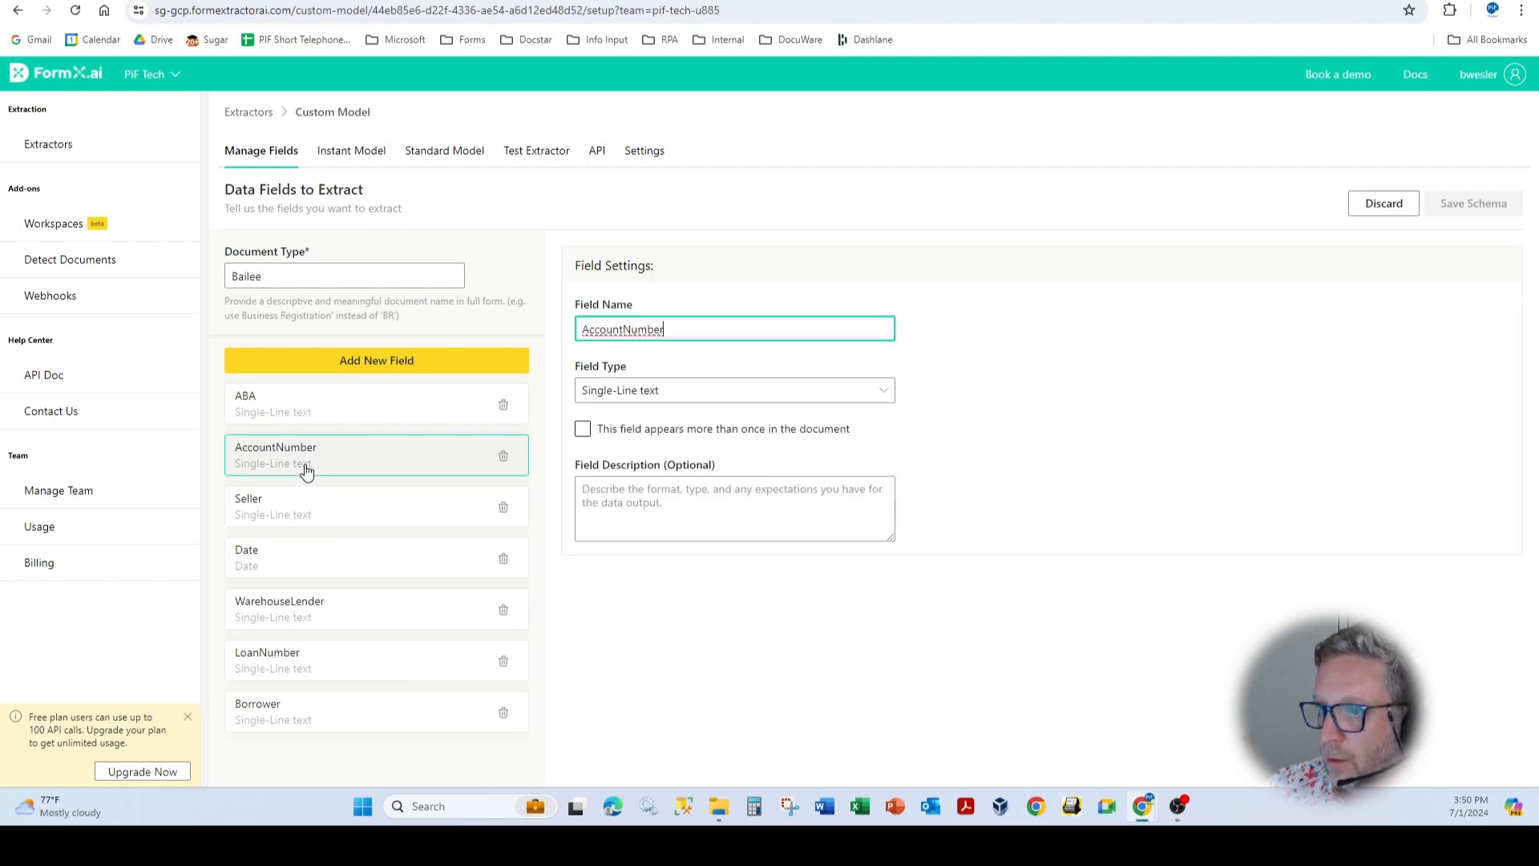
pyautogui.click(649, 388)
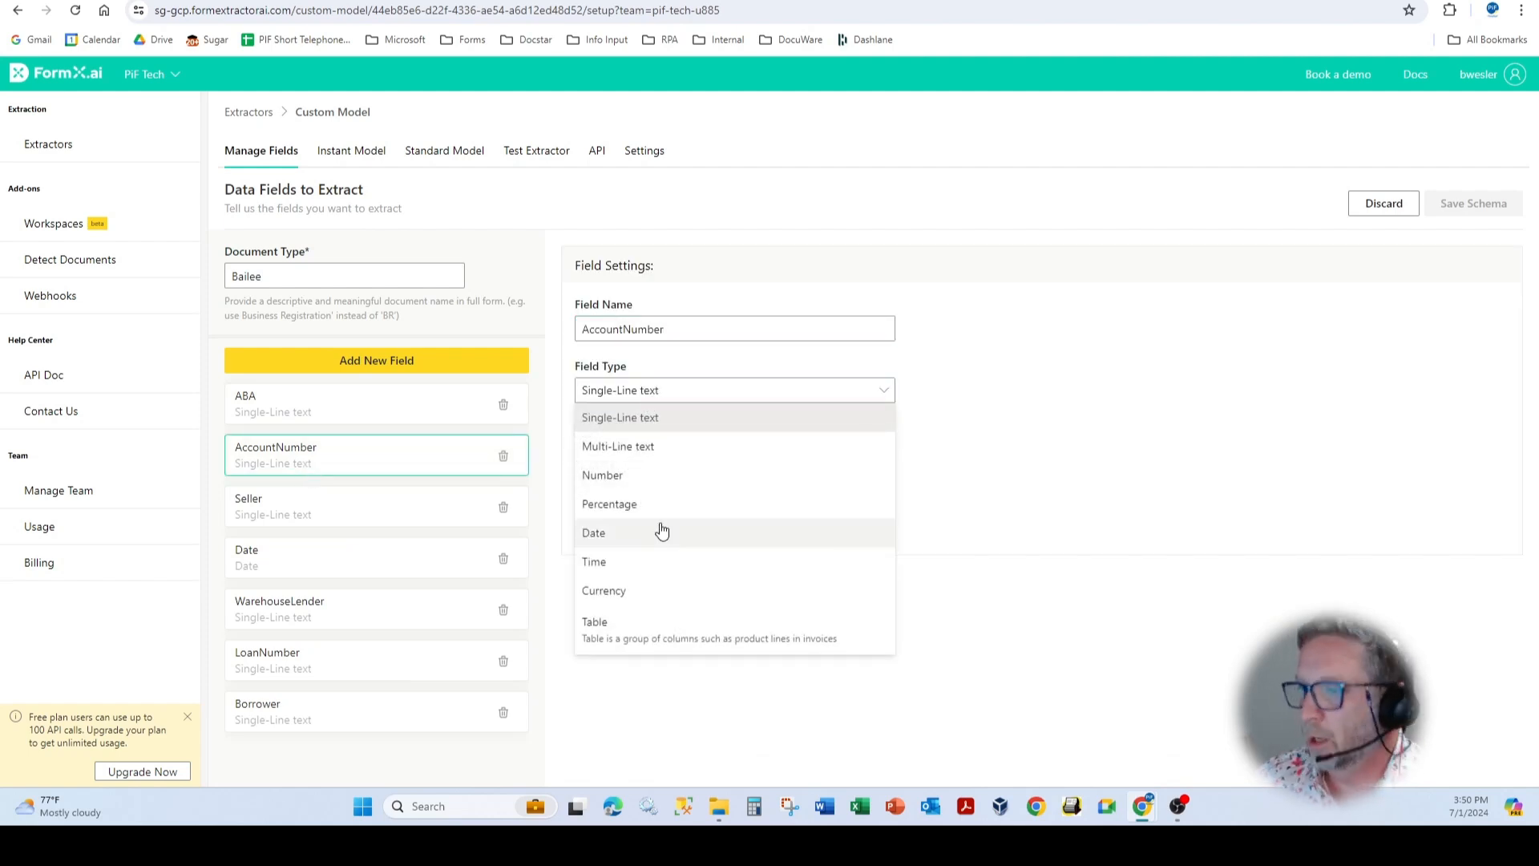
pyautogui.click(646, 732)
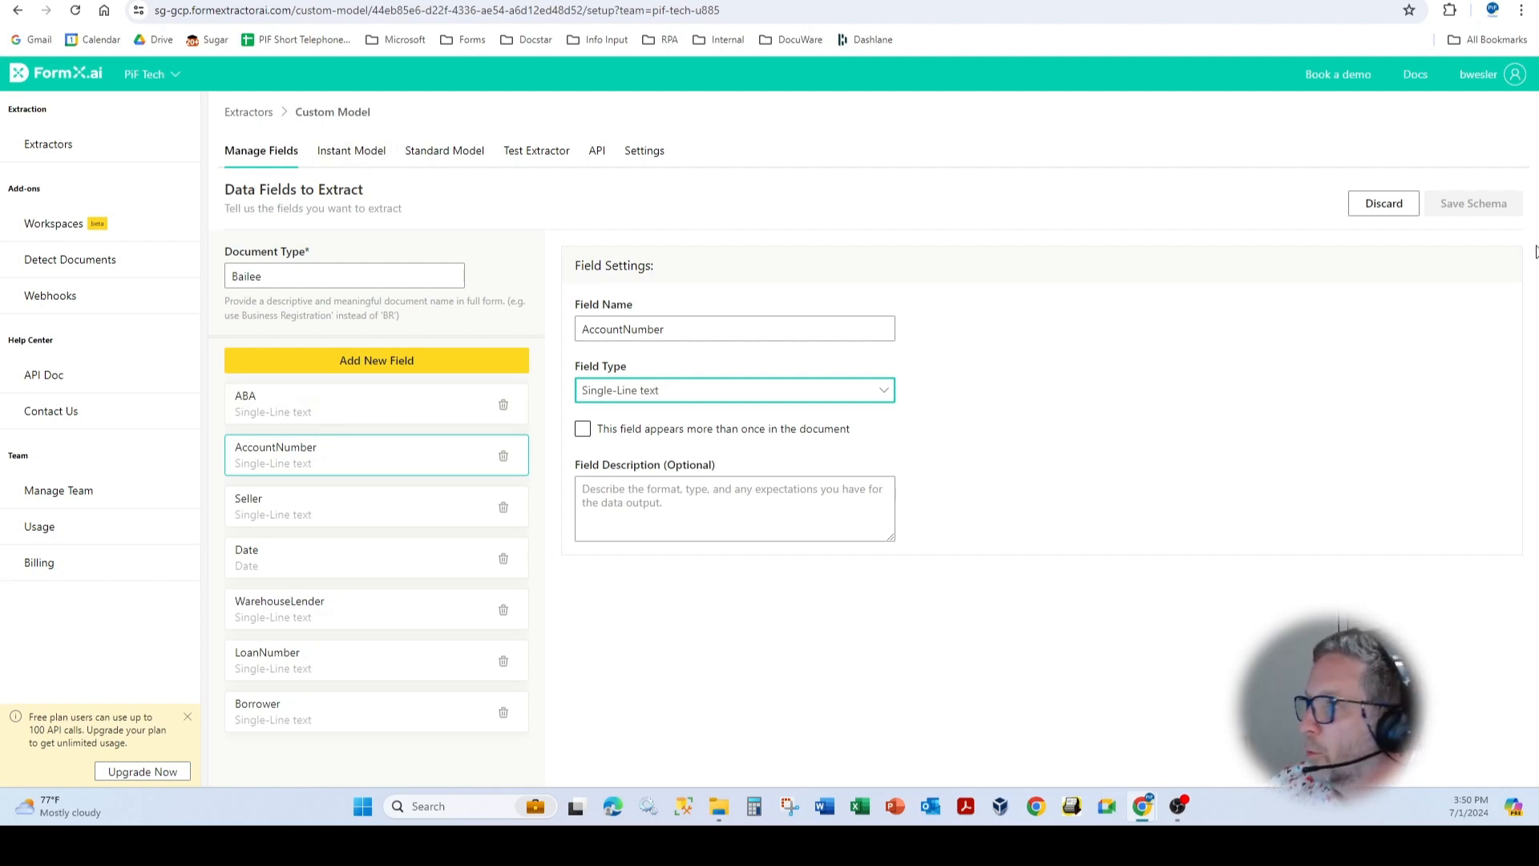
pyautogui.click(1368, 207)
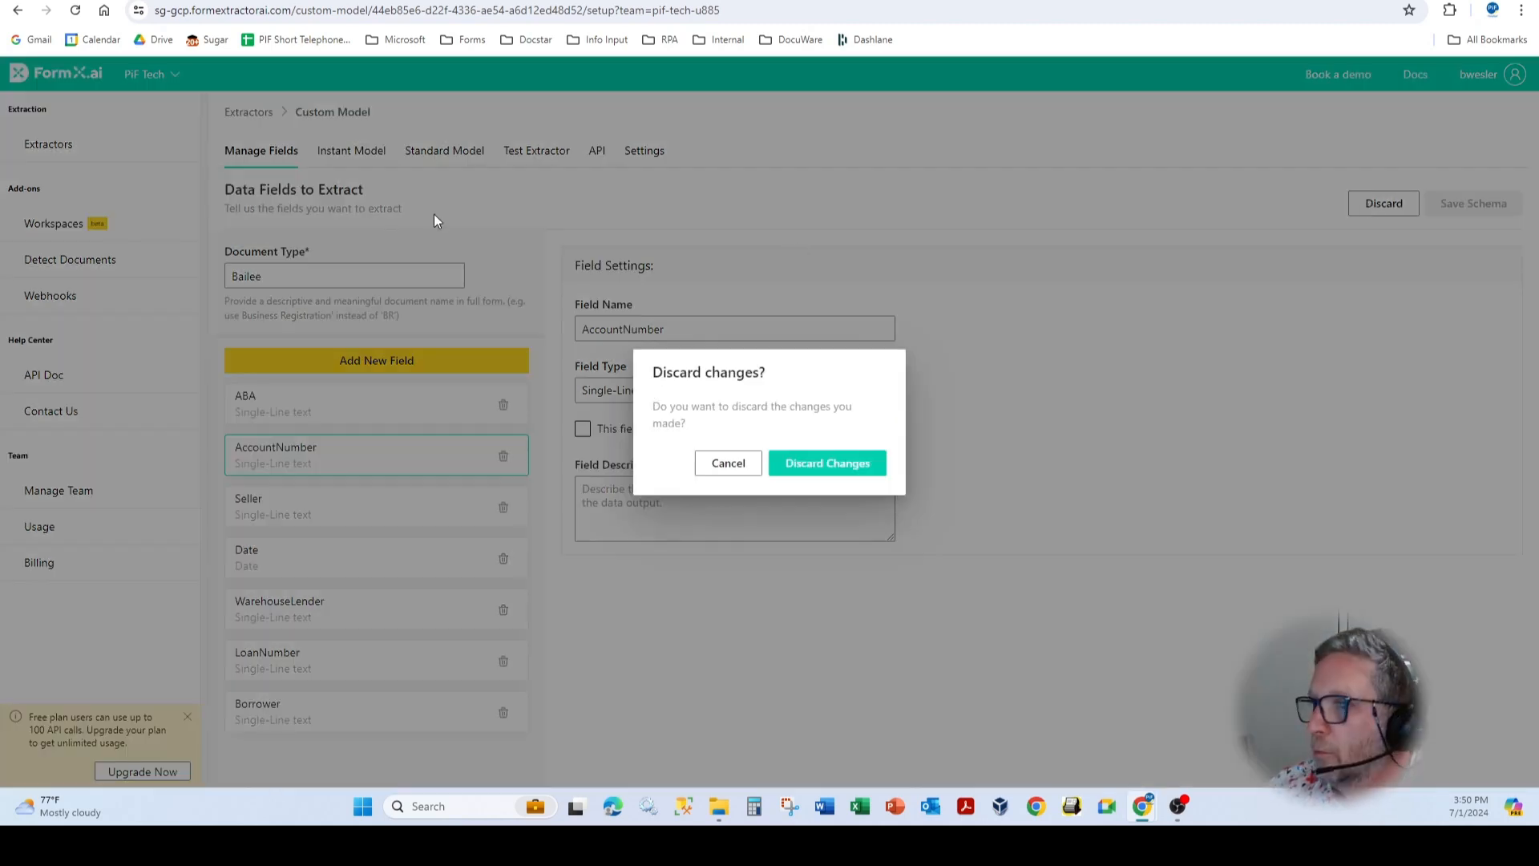
pyautogui.click(802, 465)
# Review the extracted values of the Instant Model sample 24.03.04 Milo-0.jpg, view its correction form, and cancel the correction.
pyautogui.click(353, 156)
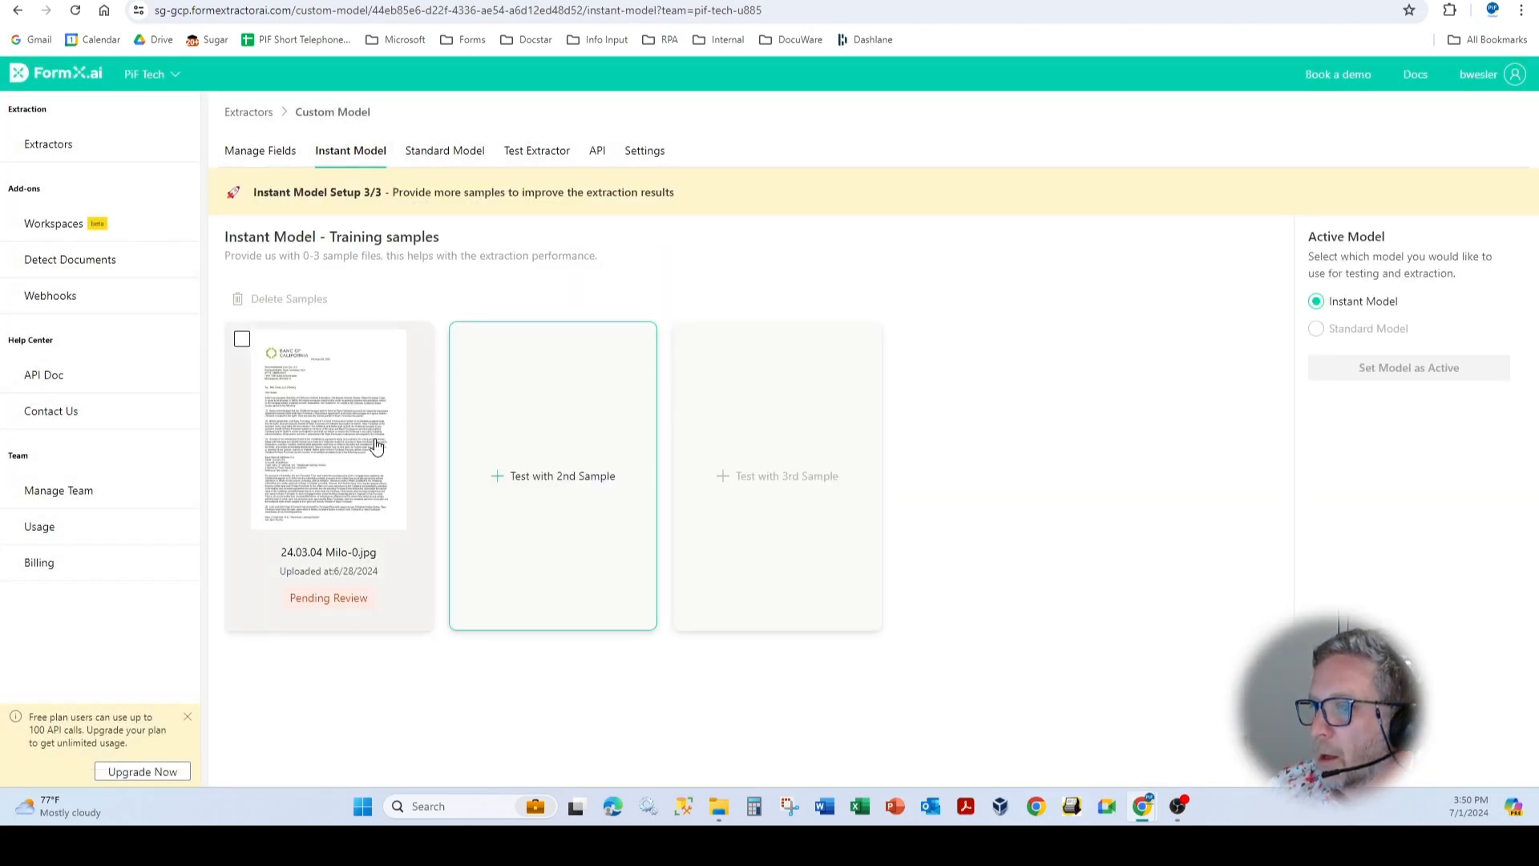
pyautogui.click(298, 442)
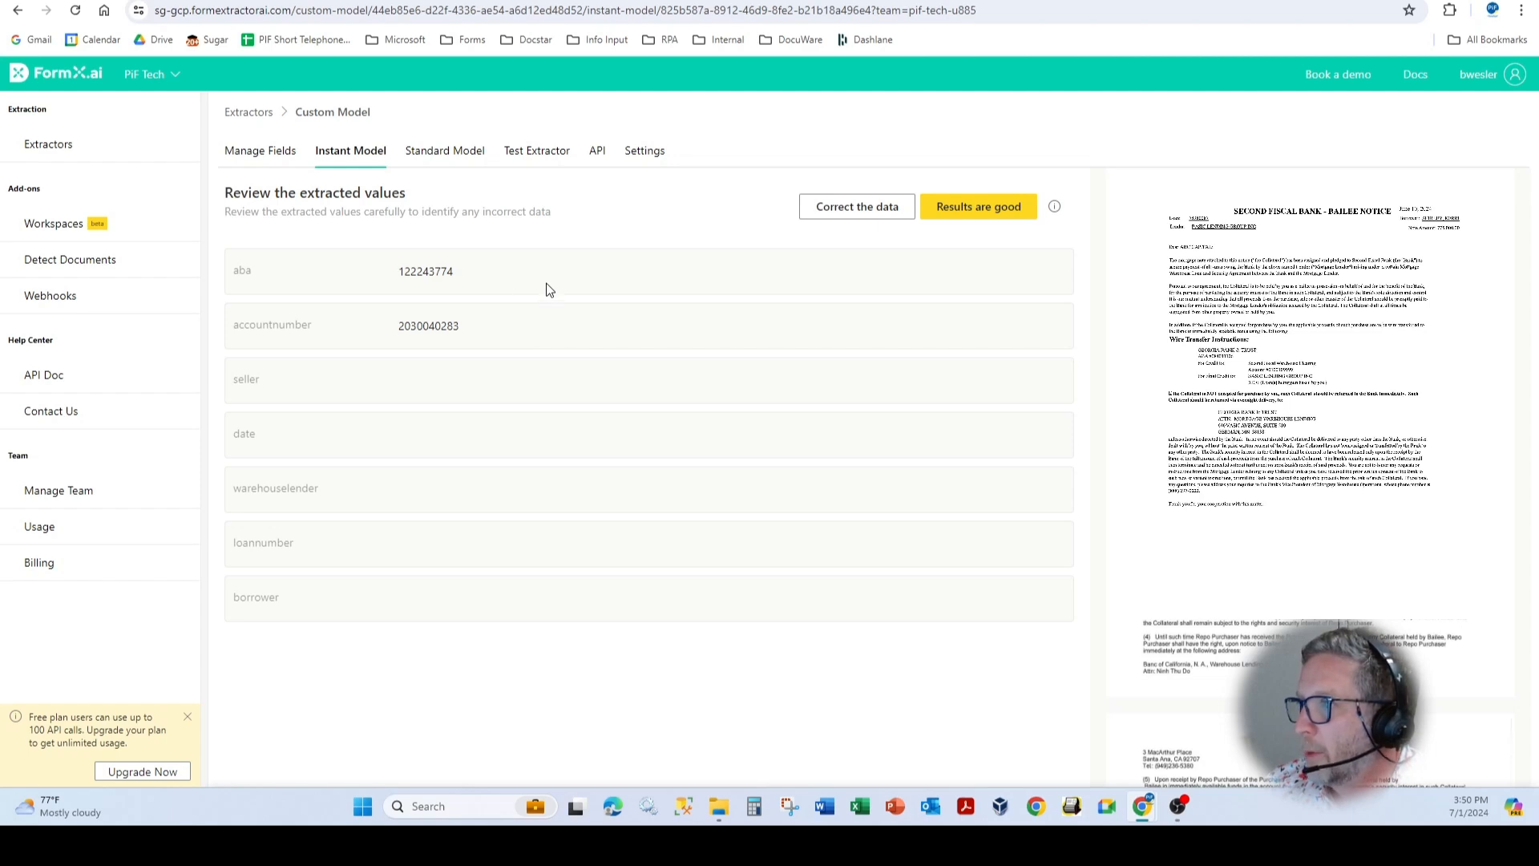
pyautogui.click(856, 207)
pyautogui.click(497, 372)
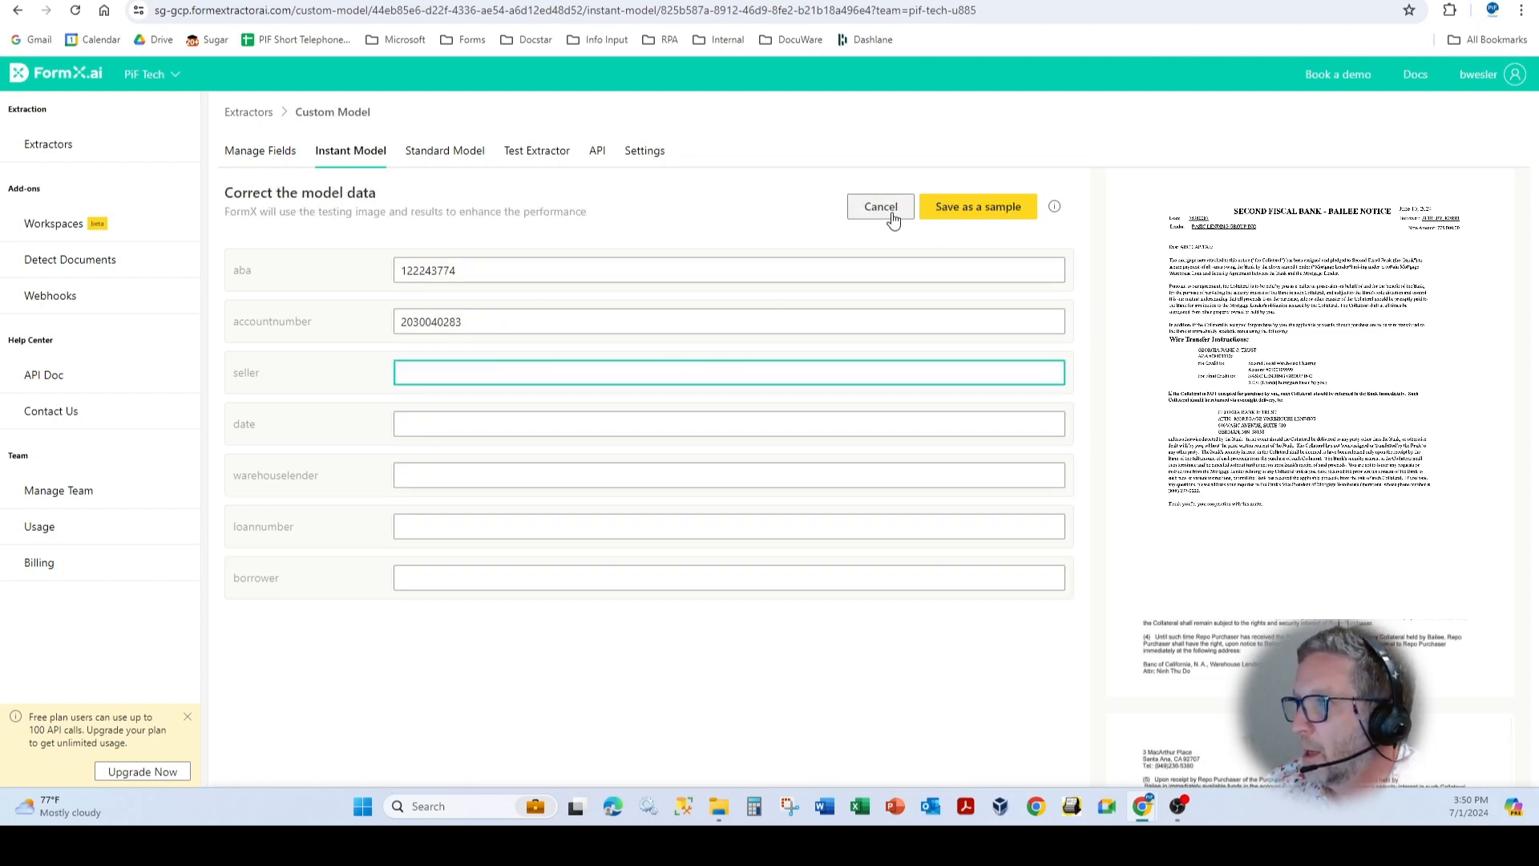
pyautogui.click(857, 206)
# Open the Standard Model training sample 24.03.04 Milo-0.jpg in the labeller app and select the seller label type.
pyautogui.click(446, 152)
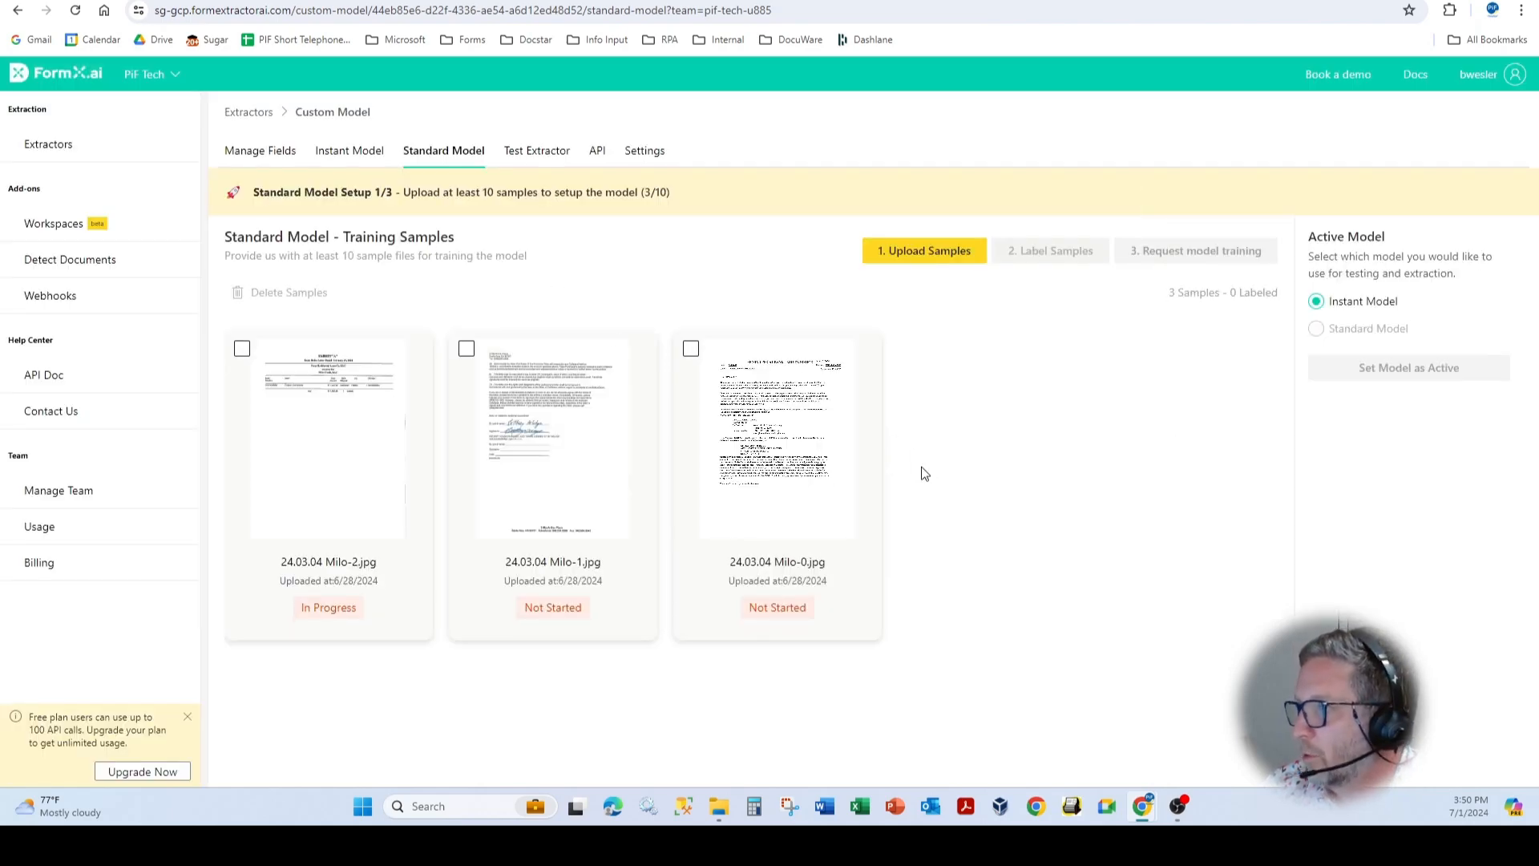
pyautogui.click(782, 537)
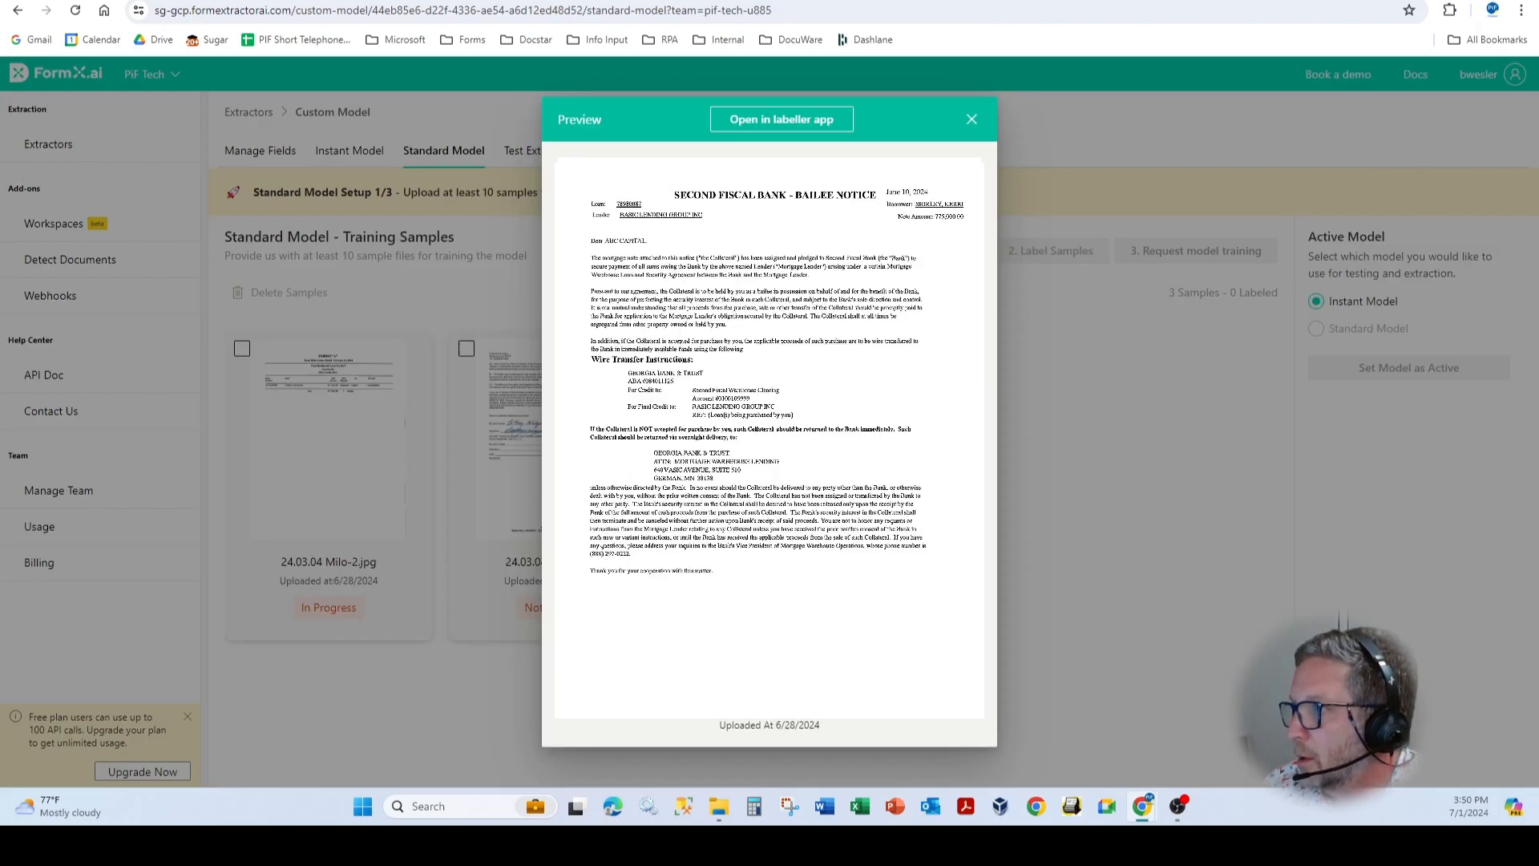
pyautogui.click(782, 119)
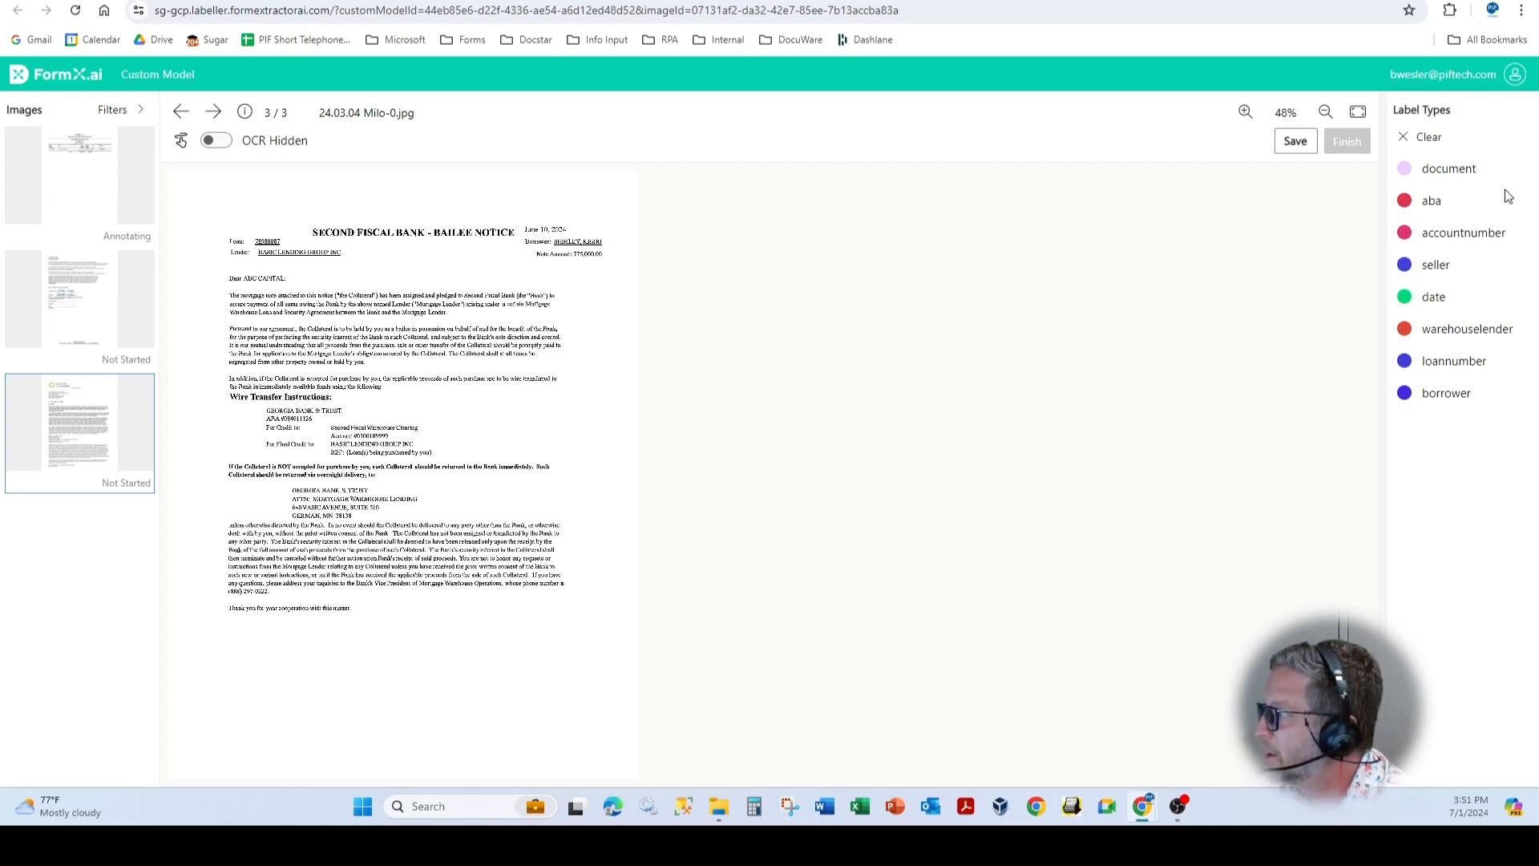
pyautogui.click(1435, 268)
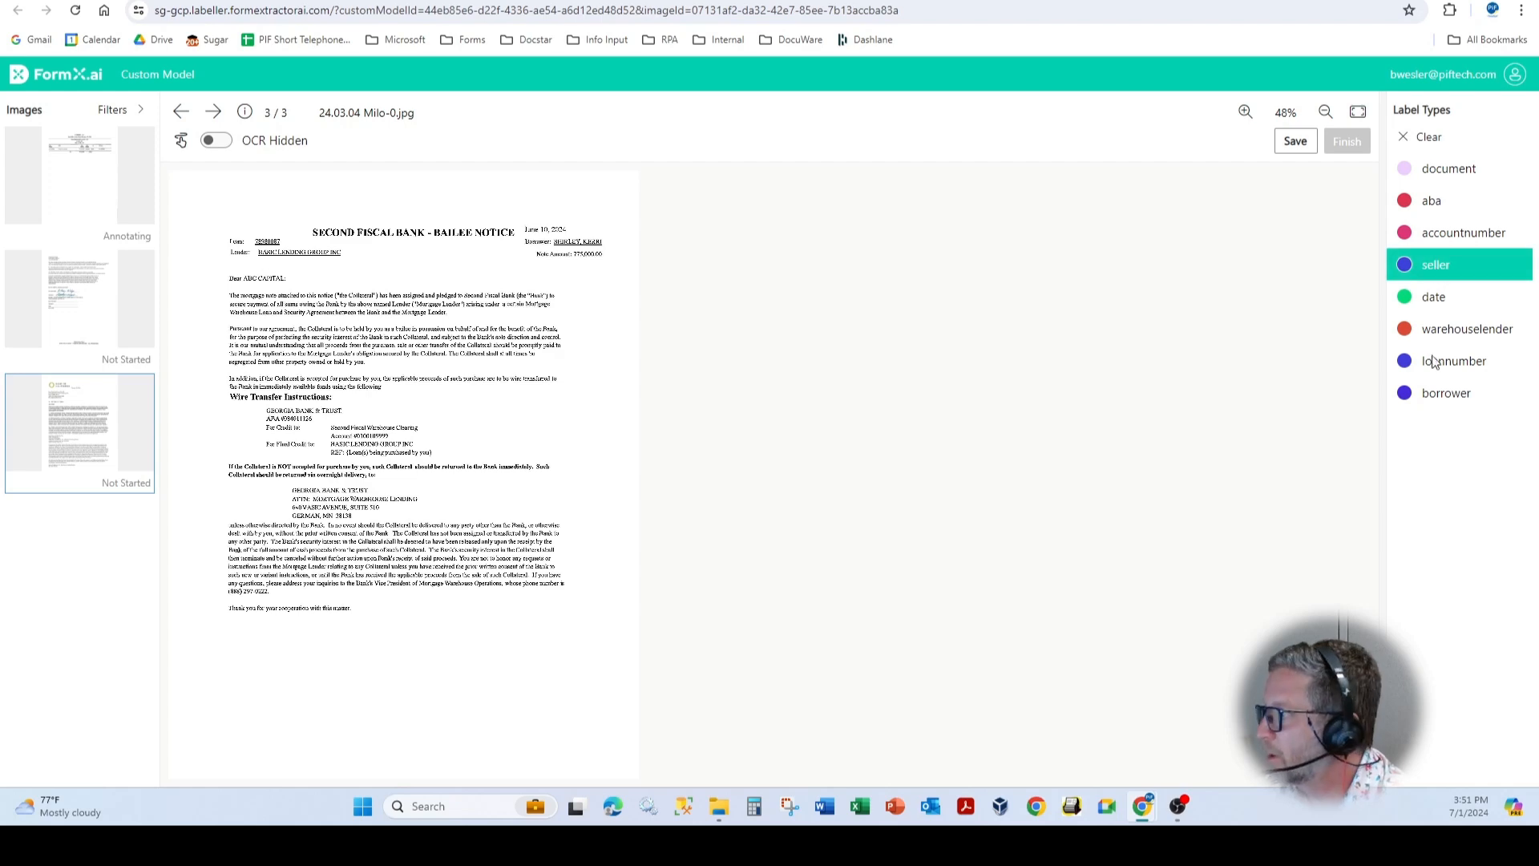